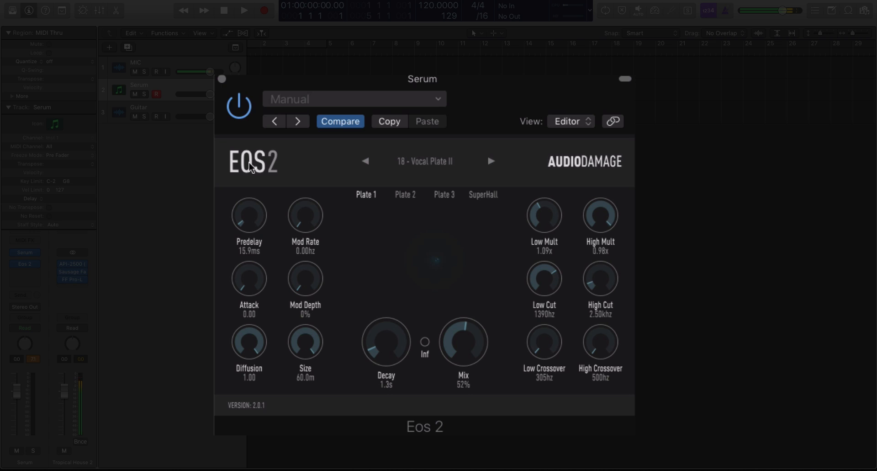
# - Look over the factory preset list and compare the Plate 1, Plate 2, Plate 3 and SuperHall algorithms, returning to Plate 1
pyautogui.click(425, 160)
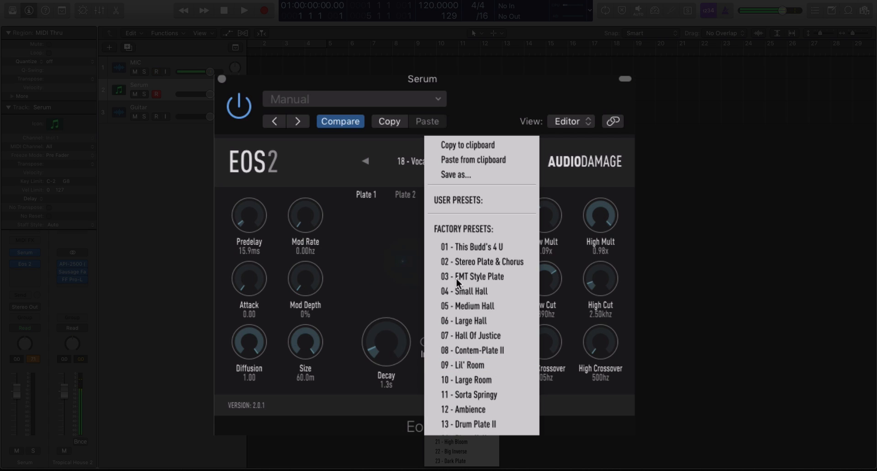
pyautogui.click(328, 163)
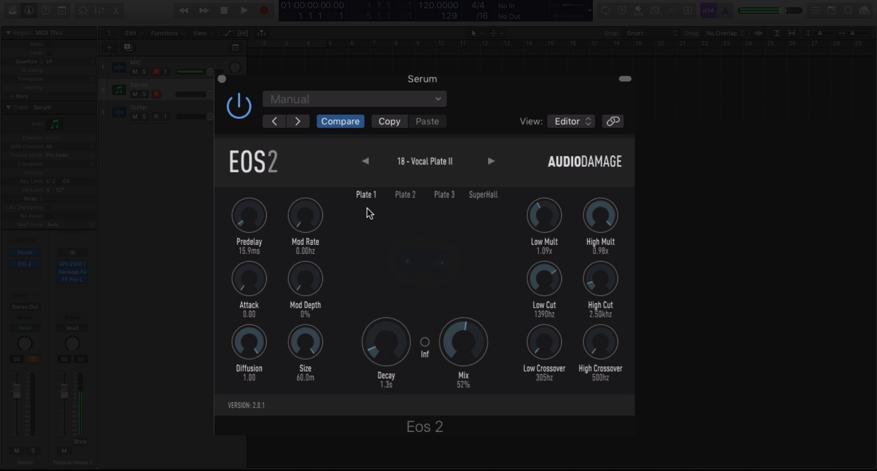
pyautogui.click(403, 196)
pyautogui.click(445, 195)
pyautogui.click(494, 195)
pyautogui.click(366, 194)
pyautogui.click(406, 195)
pyautogui.click(441, 196)
pyautogui.click(478, 196)
pyautogui.click(367, 195)
pyautogui.click(407, 198)
pyautogui.click(450, 199)
pyautogui.click(487, 196)
pyautogui.click(364, 195)
# - Load the factory preset 04 - Small Hall, step through its neighbouring presets and return to Small Hall
pyautogui.click(438, 165)
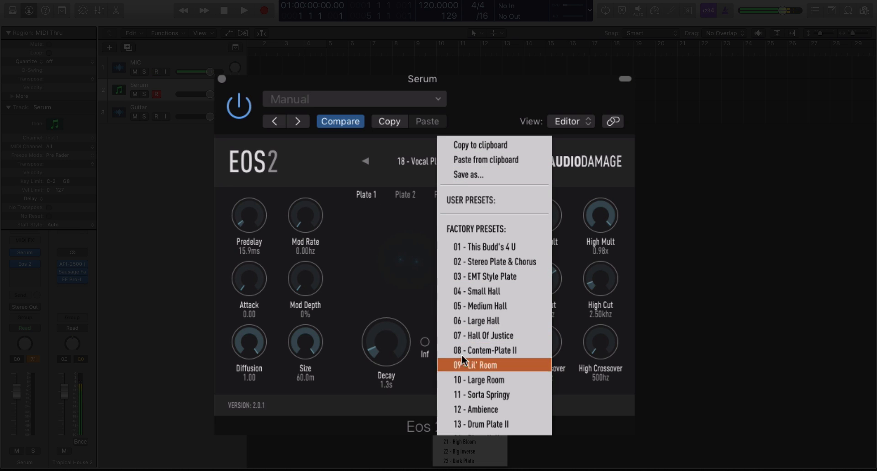
pyautogui.click(499, 293)
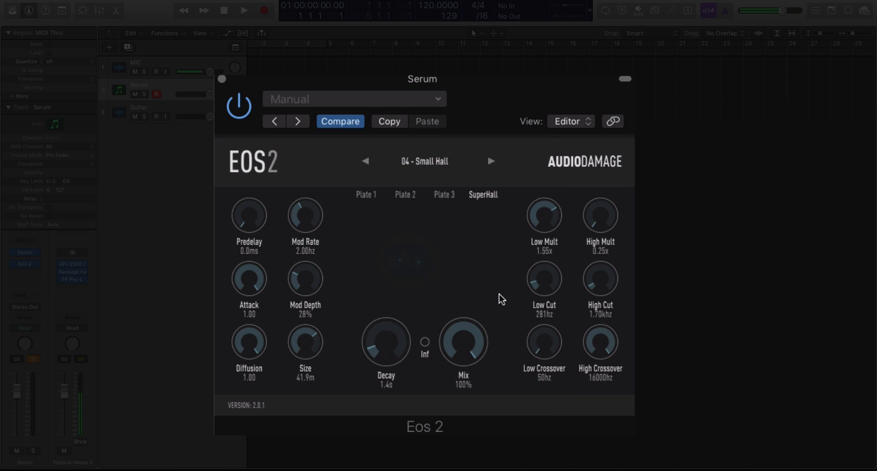
pyautogui.click(365, 161)
pyautogui.click(490, 161)
pyautogui.click(491, 161)
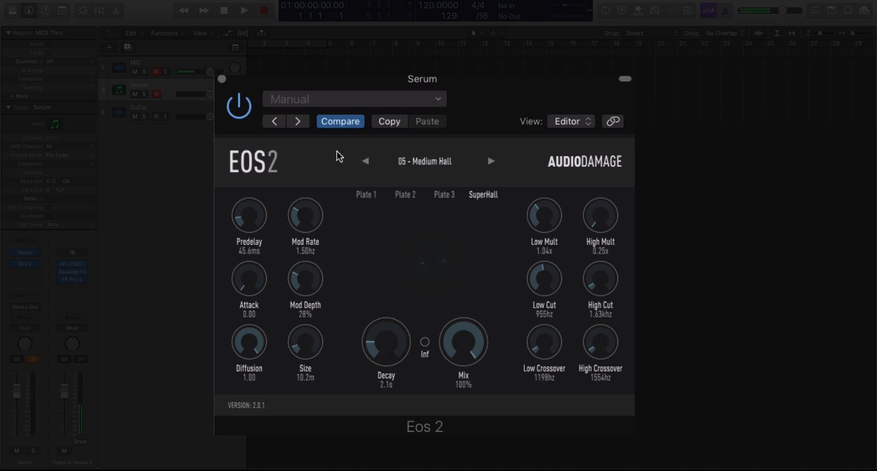
pyautogui.click(365, 161)
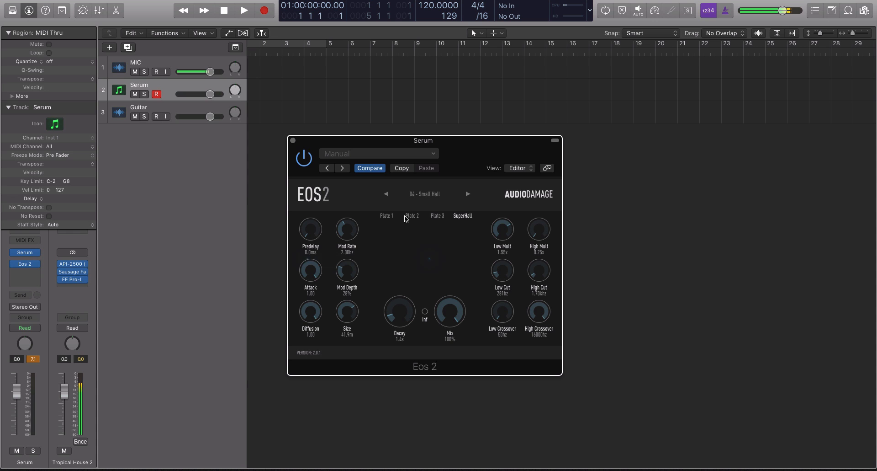
# - Switch to the Plate 1 algorithm and set Predelay to 66.3 ms, Mod Rate to 2.80 Hz, Mod Depth to 49% and Attack to 0.20
pyautogui.click(382, 216)
pyautogui.moveTo(311, 270); pyautogui.dragTo(311, 278)
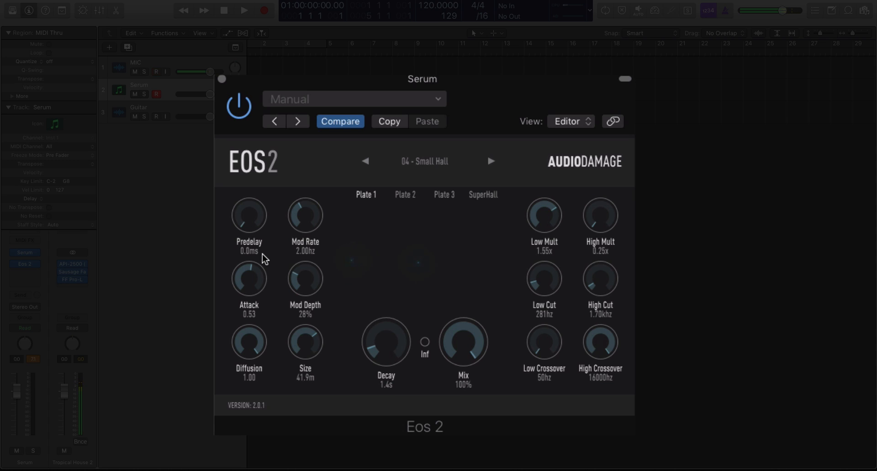
pyautogui.moveTo(245, 221); pyautogui.dragTo(238, 281)
pyautogui.moveTo(264, 224); pyautogui.dragTo(255, 200)
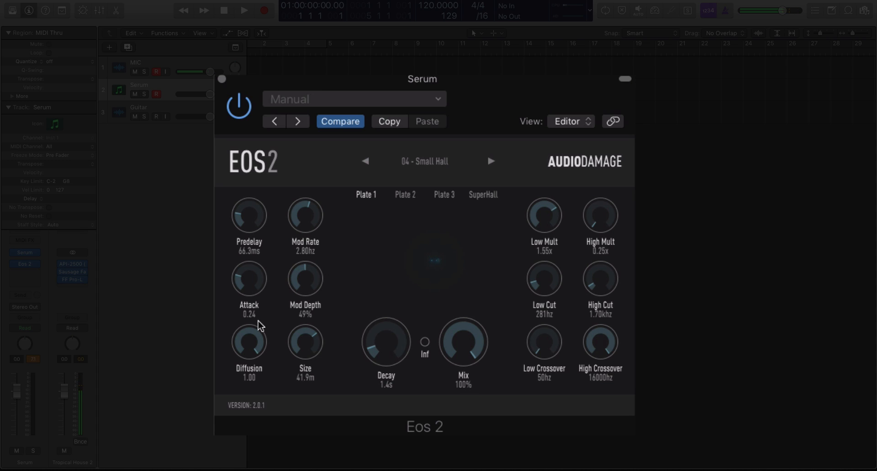
pyautogui.moveTo(247, 289); pyautogui.dragTo(248, 301)
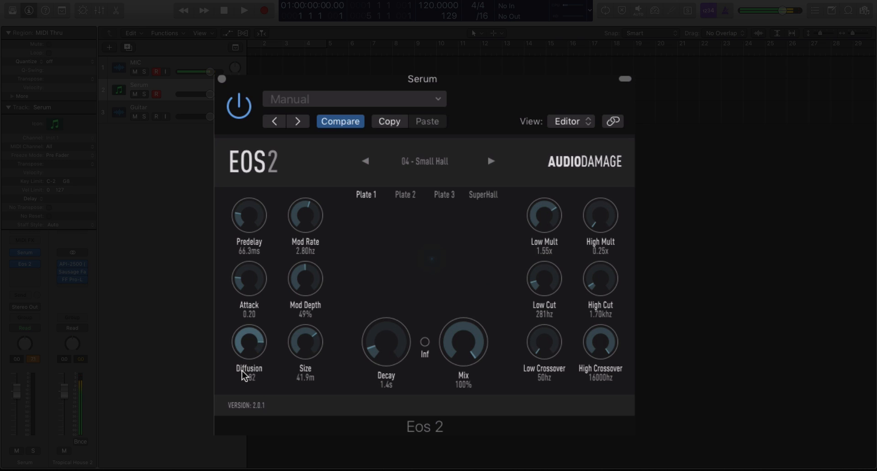
# - Set the reverb's Diffusion to 1.00, Size to 22.9 m and Decay to 2.1 s
pyautogui.moveTo(249, 341); pyautogui.dragTo(245, 299)
pyautogui.moveTo(299, 339)
pyautogui.mouseDown()
pyautogui.moveTo(298, 376)
pyautogui.moveTo(299, 285)
pyautogui.moveTo(302, 415)
pyautogui.moveTo(300, 297)
pyautogui.moveTo(313, 305)
pyautogui.moveTo(316, 404)
pyautogui.moveTo(314, 342)
pyautogui.mouseUp()
pyautogui.moveTo(381, 347)
pyautogui.mouseDown()
pyautogui.moveTo(382, 331)
pyautogui.moveTo(378, 346)
pyautogui.mouseUp()
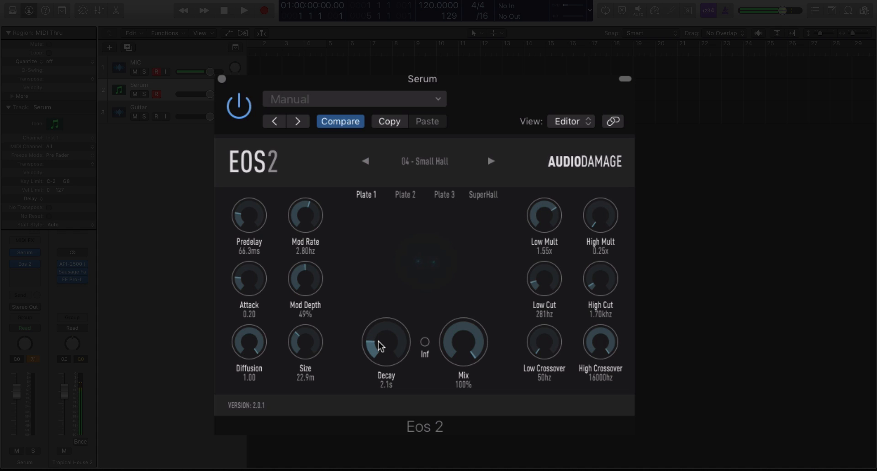
# - Adjust the reverb's Mix, Low Cut and High Cut, and close the plug-in window
pyautogui.moveTo(463, 340); pyautogui.dragTo(448, 285)
pyautogui.moveTo(546, 282); pyautogui.dragTo(548, 266)
pyautogui.moveTo(592, 284); pyautogui.dragTo(591, 273)
pyautogui.click(221, 79)
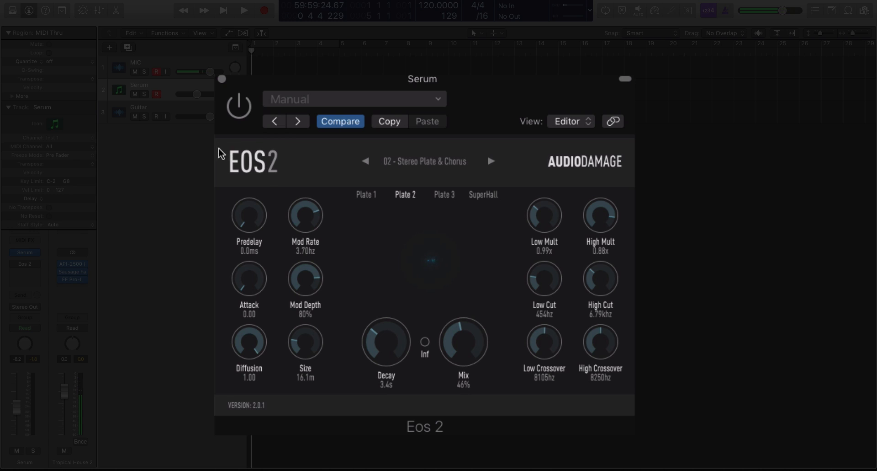
# - Enable Eos 2 and set Mod Rate to 5.00 Hz, Mod Depth to 100%, Predelay to 142.5 ms, Attack to 0.89 and Mix to 41%
pyautogui.click(237, 108)
pyautogui.moveTo(462, 337); pyautogui.dragTo(470, 190)
pyautogui.moveTo(305, 221); pyautogui.dragTo(309, 172)
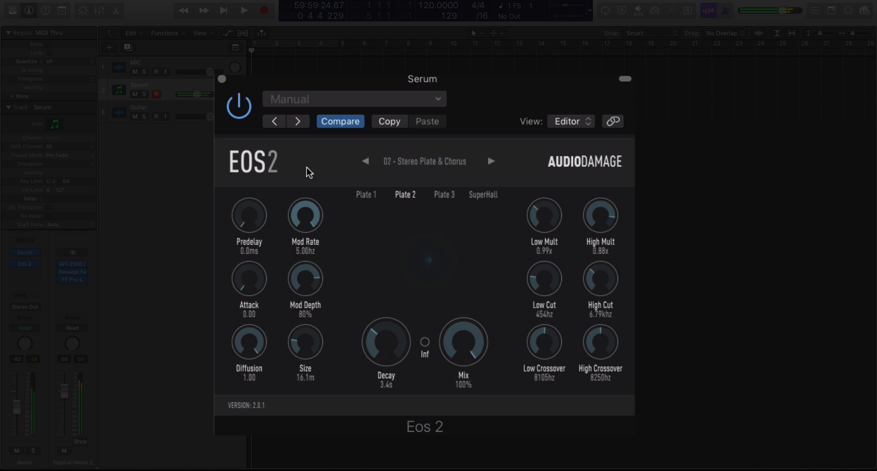
pyautogui.moveTo(316, 302); pyautogui.dragTo(253, 147)
pyautogui.moveTo(471, 350)
pyautogui.mouseDown()
pyautogui.moveTo(471, 389)
pyautogui.moveTo(471, 334)
pyautogui.mouseUp()
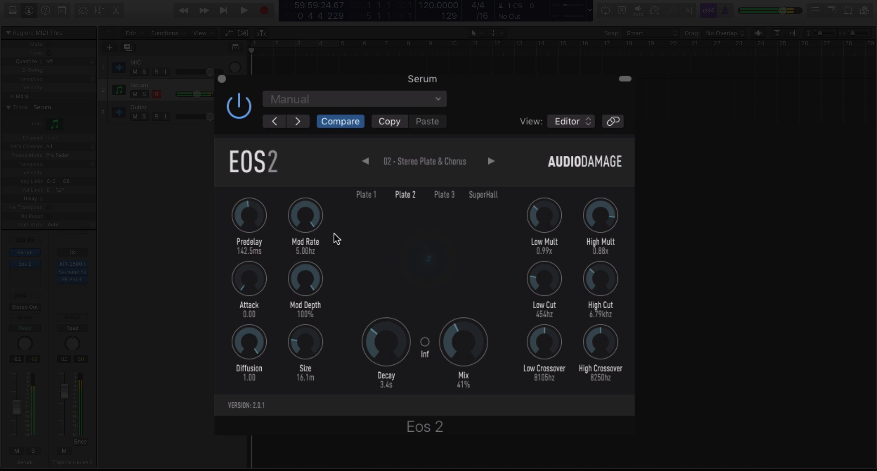
pyautogui.moveTo(262, 278); pyautogui.dragTo(273, 132)
# - Switch to SuperHall and set Mix to 100%, Predelay to 0.0 ms, Low Mult to 1.55x, Mod Rate to 0.23 Hz and Mod Depth to 0%
pyautogui.click(478, 195)
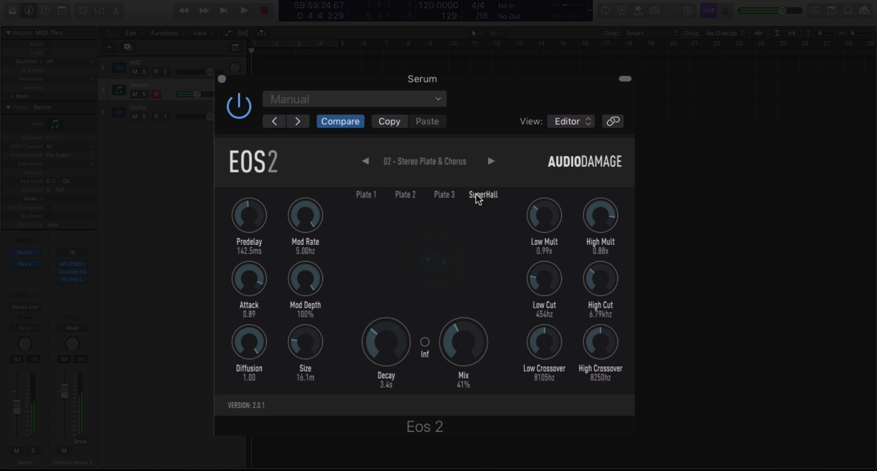
pyautogui.moveTo(460, 353); pyautogui.dragTo(281, 182)
pyautogui.moveTo(247, 213); pyautogui.dragTo(260, 415)
pyautogui.moveTo(548, 228); pyautogui.dragTo(545, 172)
pyautogui.moveTo(298, 231); pyautogui.dragTo(325, 377)
pyautogui.moveTo(318, 293); pyautogui.dragTo(309, 376)
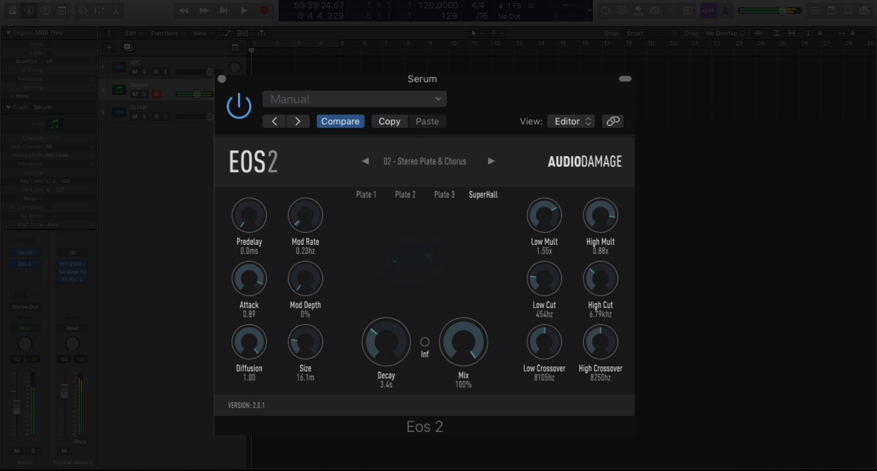
# - Raise Low Mult to 2.00x, High Mult to 1.00x, High Cut to 11.39 kHz and Low Cut to about 1774 Hz
pyautogui.moveTo(548, 215); pyautogui.dragTo(548, 156)
pyautogui.moveTo(600, 206); pyautogui.dragTo(608, 149)
pyautogui.moveTo(599, 278); pyautogui.dragTo(599, 238)
pyautogui.moveTo(550, 275); pyautogui.dragTo(550, 158)
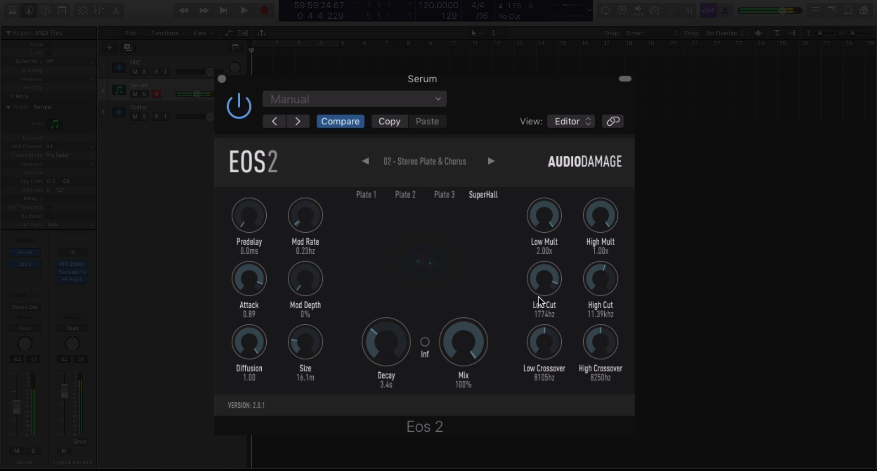
# - Try Low Cut at 28 Hz while sweeping High Cut down to 0.20 kHz and up to 17.76 kHz
pyautogui.moveTo(551, 272); pyautogui.dragTo(546, 469)
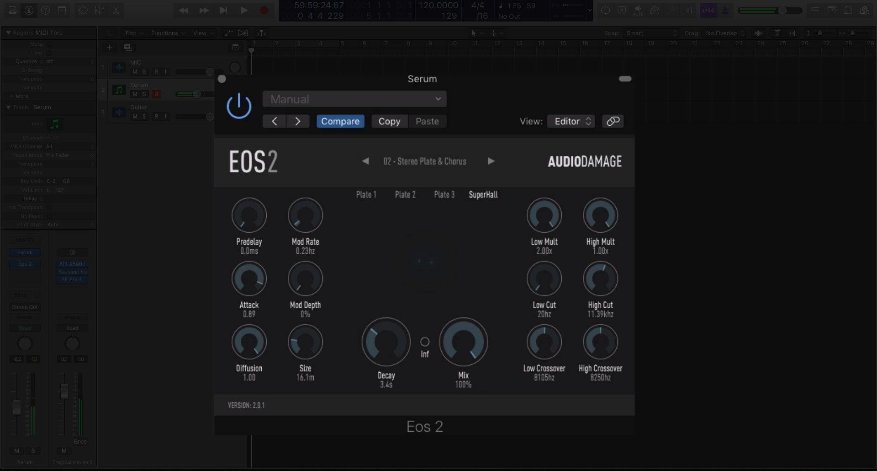
pyautogui.moveTo(549, 292); pyautogui.dragTo(548, 289)
pyautogui.moveTo(600, 280); pyautogui.dragTo(608, 431)
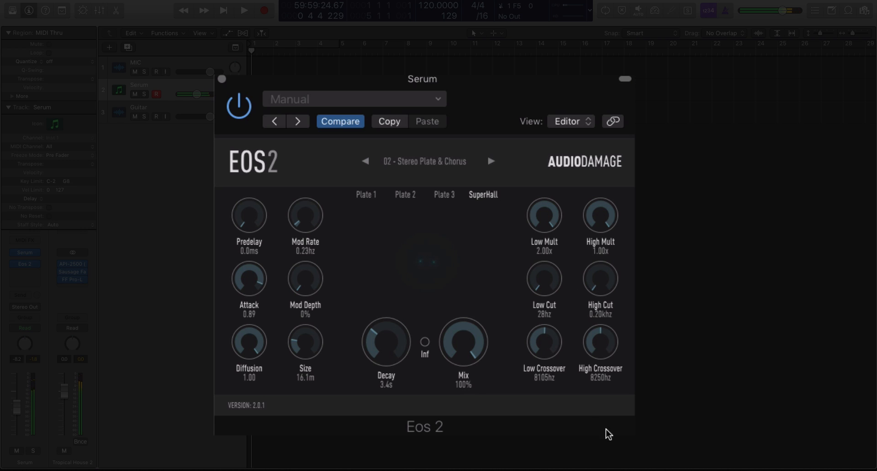
pyautogui.moveTo(598, 286); pyautogui.dragTo(581, 108)
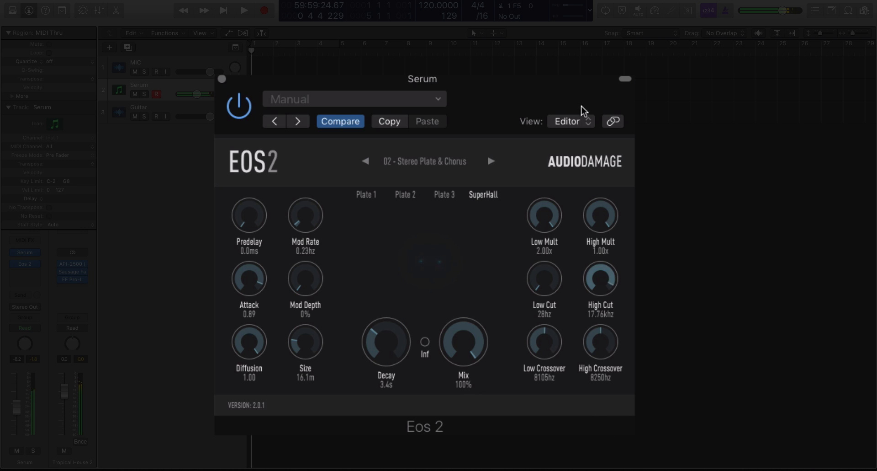
# - Set Low Cut to 2000 Hz, High Cut to 0.20 kHz and Decay to 1.9 s, and record-enable the MIC track
pyautogui.moveTo(552, 276); pyautogui.dragTo(548, 108)
pyautogui.moveTo(603, 275); pyautogui.dragTo(550, 453)
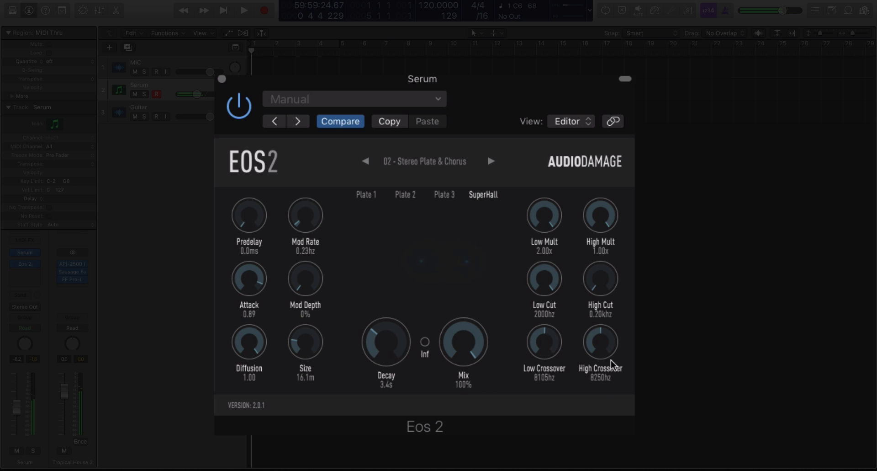
pyautogui.moveTo(396, 348); pyautogui.dragTo(401, 288)
pyautogui.click(157, 71)
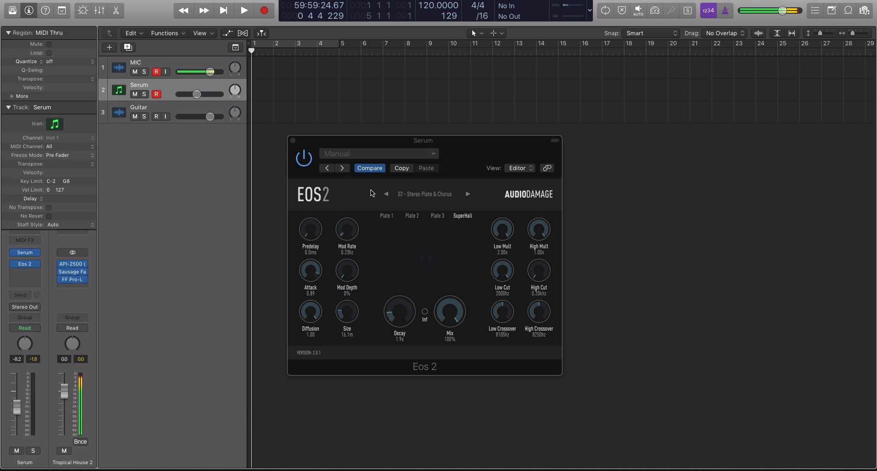
pyautogui.click(330, 139)
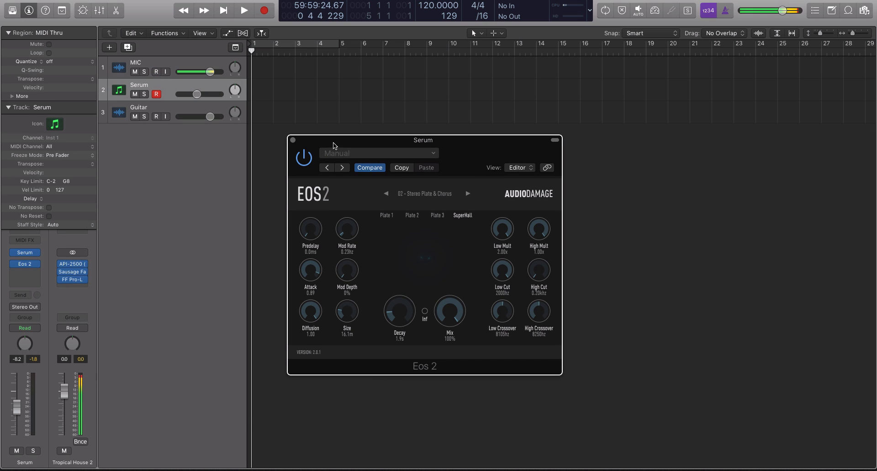
# - Add a Bus 2 send to the Serum channel and move the Eos 2 reverb onto the Aux 2 channel
pyautogui.click(25, 294)
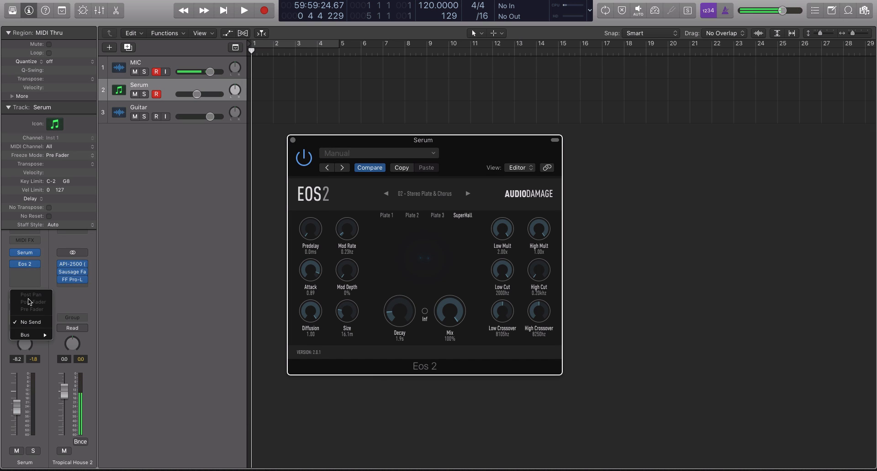
pyautogui.moveTo(43, 334)
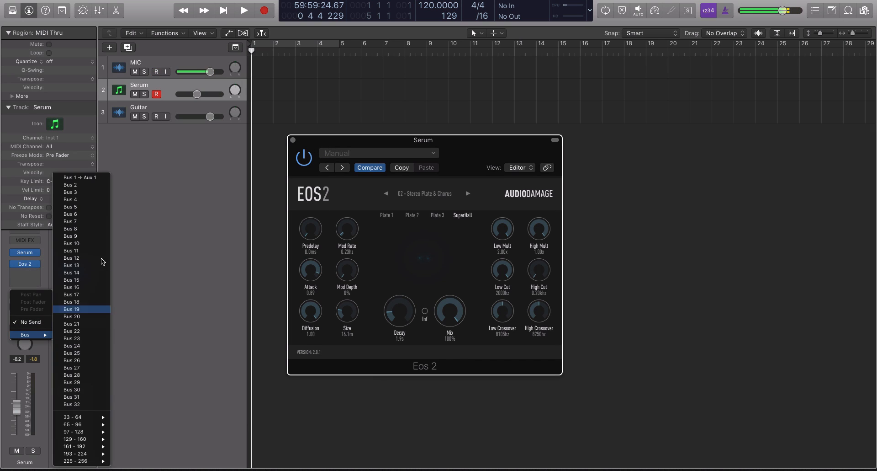
pyautogui.click(97, 186)
pyautogui.moveTo(25, 274); pyautogui.dragTo(68, 275)
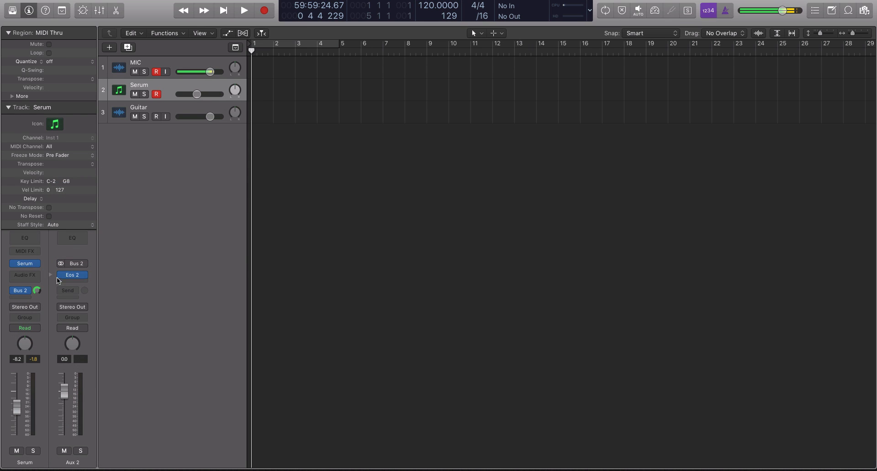
# - Open Eos 2 on Aux 2 and load the factory preset 01 - This Budd's 4 U, with the MIC track disarmed
pyautogui.click(73, 274)
pyautogui.moveTo(202, 24); pyautogui.dragTo(538, 131)
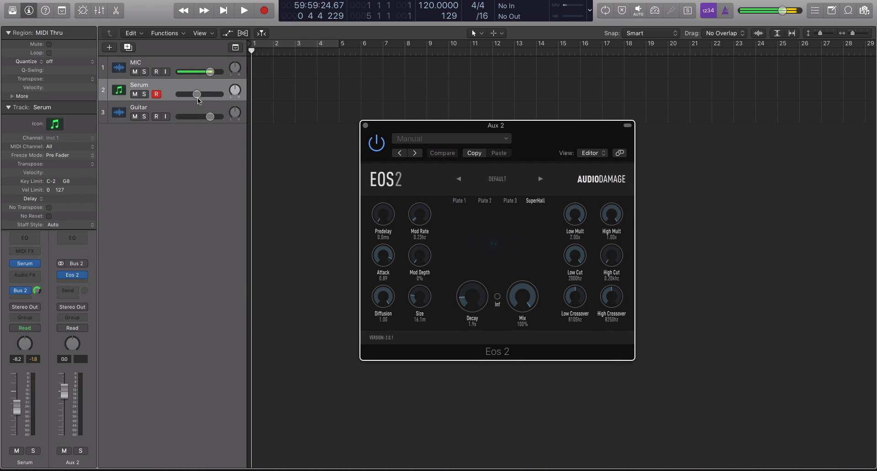
pyautogui.click(156, 73)
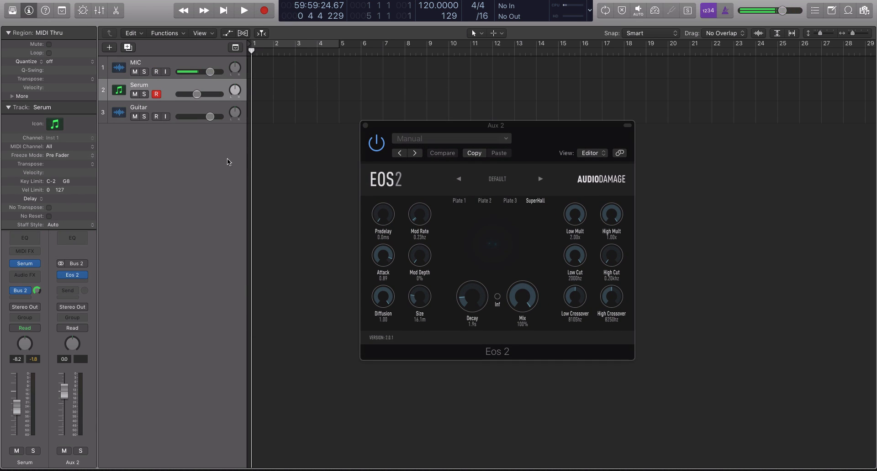
pyautogui.click(505, 181)
pyautogui.click(464, 252)
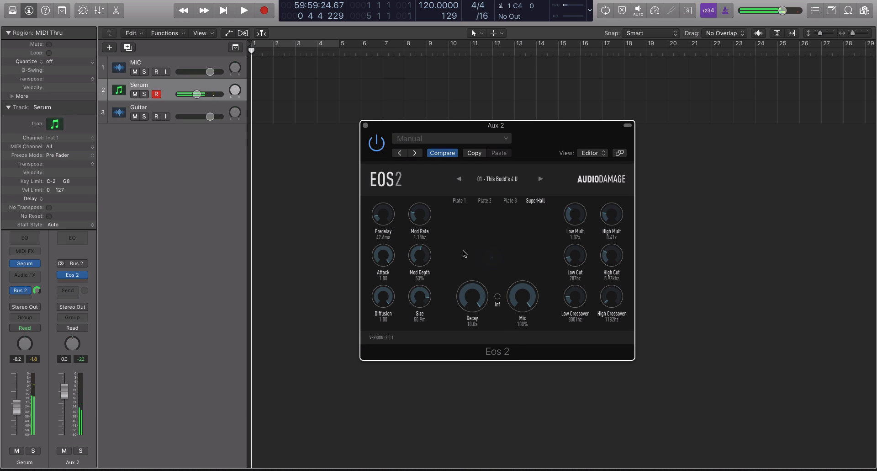
# - Lower the Serum channel's Bus 2 send level and set the reverb's Decay to 2.6 s
pyautogui.click(37, 290)
pyautogui.moveTo(37, 290); pyautogui.dragTo(38, 330)
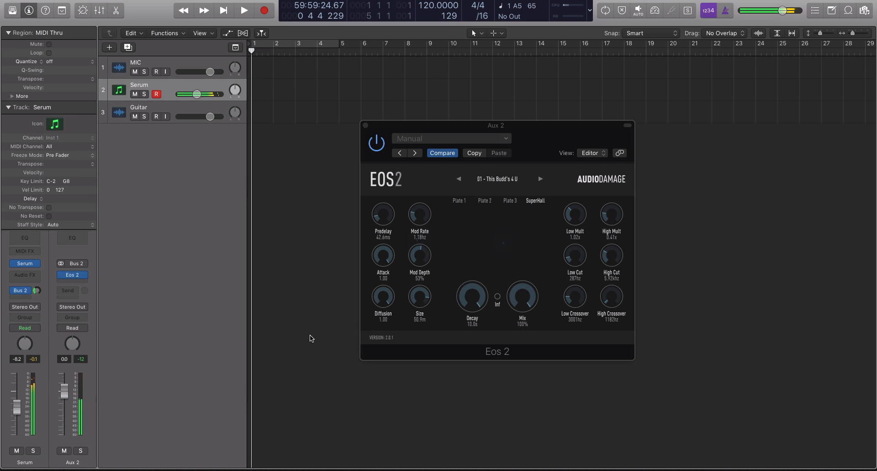
pyautogui.moveTo(472, 297); pyautogui.dragTo(470, 372)
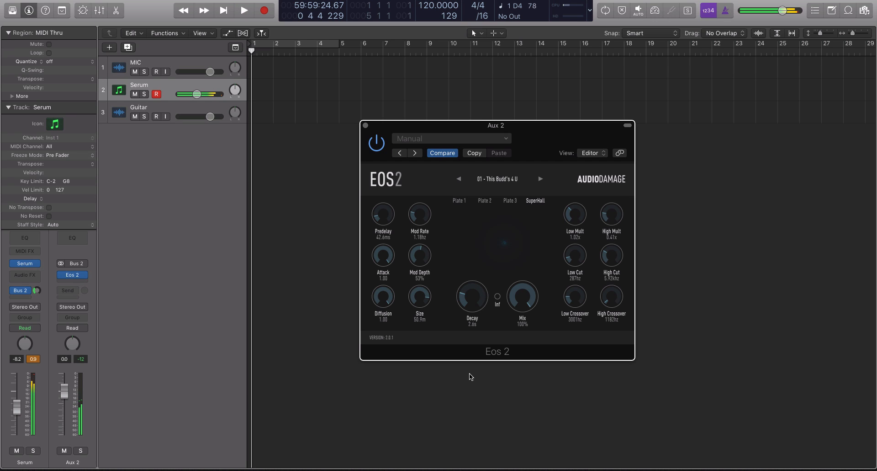
# - Step through the presets from Stereo Plate & Chorus to Small Hall and load 19 - Dark Synth Hole
pyautogui.click(540, 179)
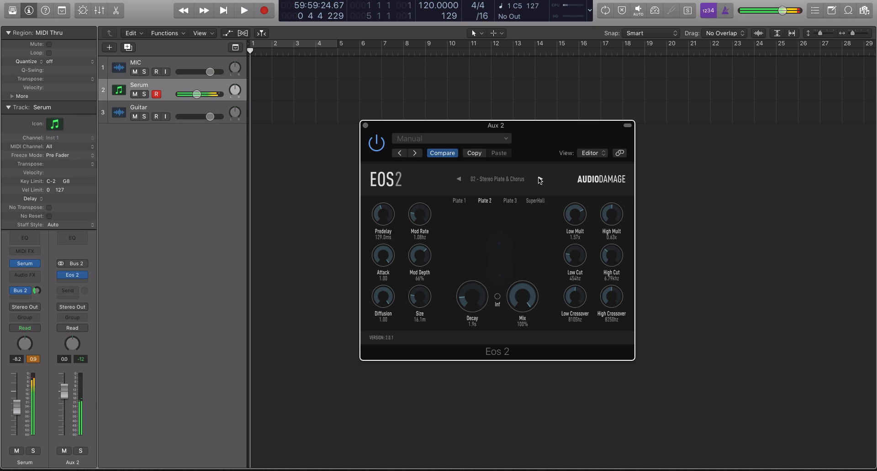
pyautogui.click(540, 179)
pyautogui.click(539, 179)
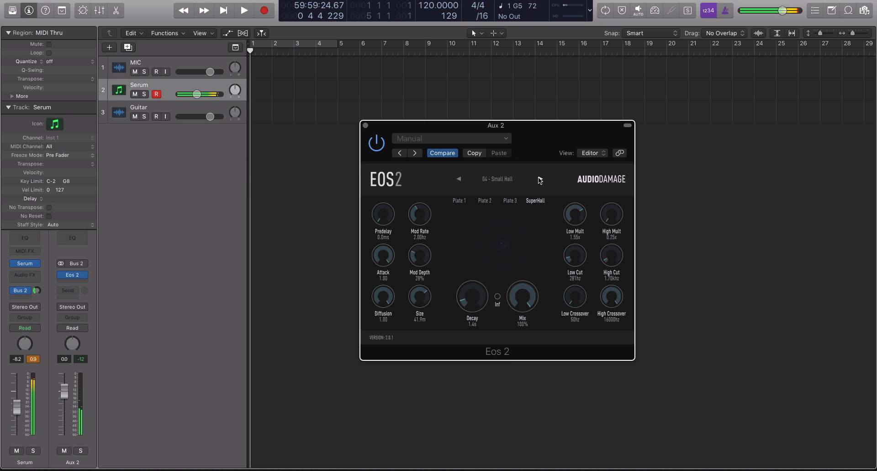
pyautogui.click(497, 179)
pyautogui.click(480, 417)
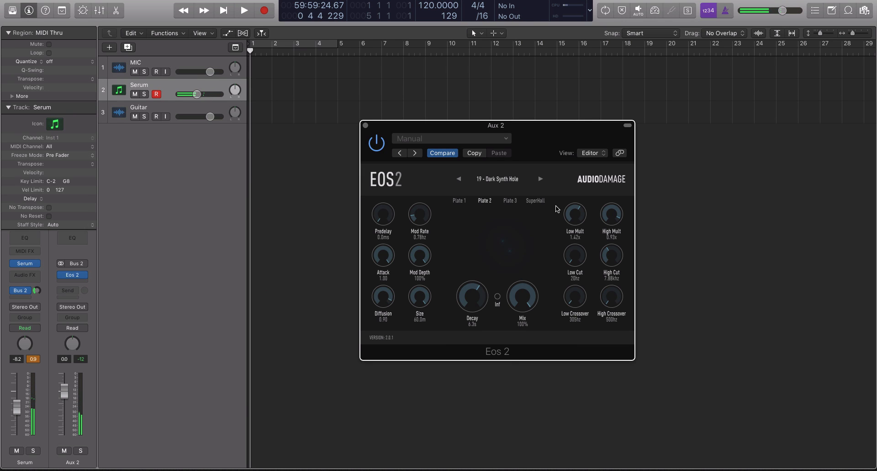
# - Set Decay to 3.6 s, Mod Rate to 2.76 Hz and Mod Depth to 40%, and record-enable the MIC track
pyautogui.moveTo(472, 296); pyautogui.dragTo(467, 337)
pyautogui.moveTo(422, 218); pyautogui.dragTo(416, 166)
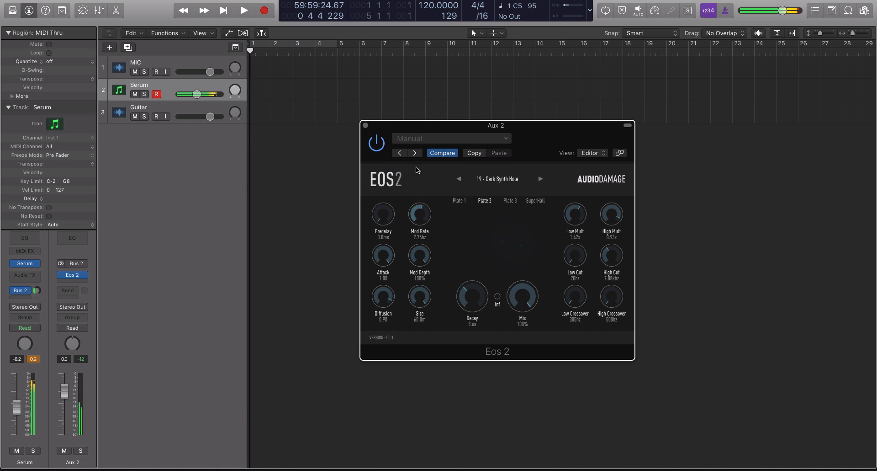
pyautogui.moveTo(422, 261); pyautogui.dragTo(428, 326)
pyautogui.click(156, 72)
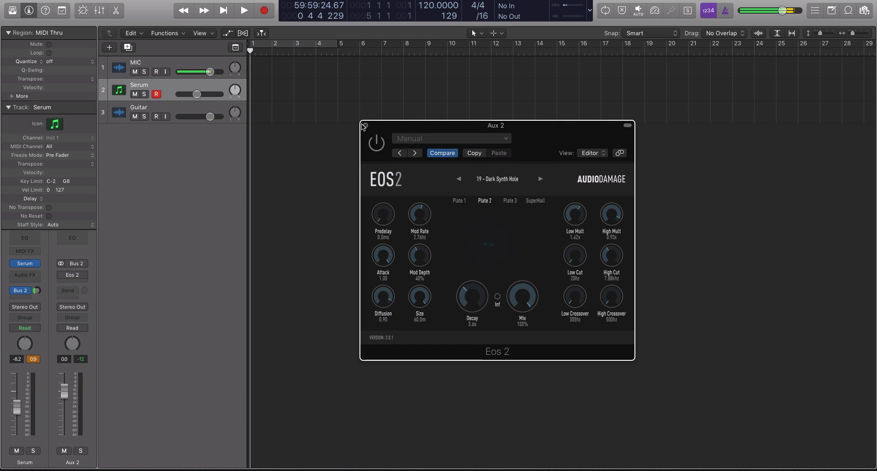
# - Close Aux 2's reverb window, switch to the Guitar track and record-enable the MIC track
pyautogui.click(365, 126)
pyautogui.click(174, 106)
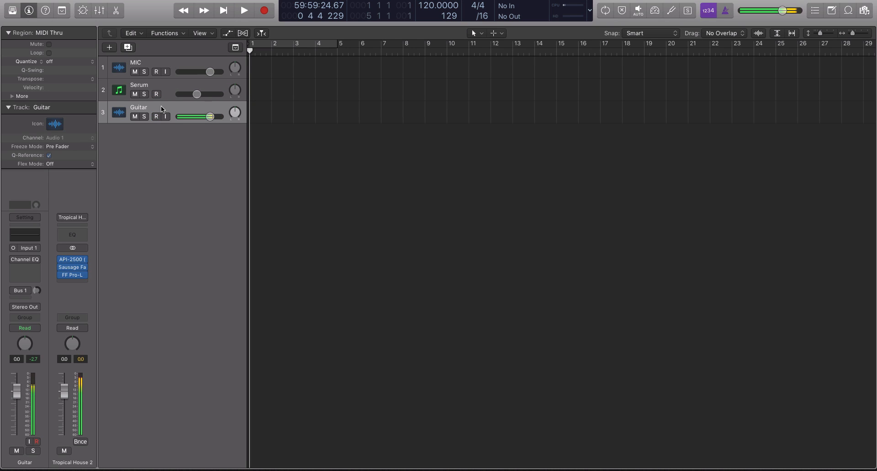
pyautogui.click(156, 72)
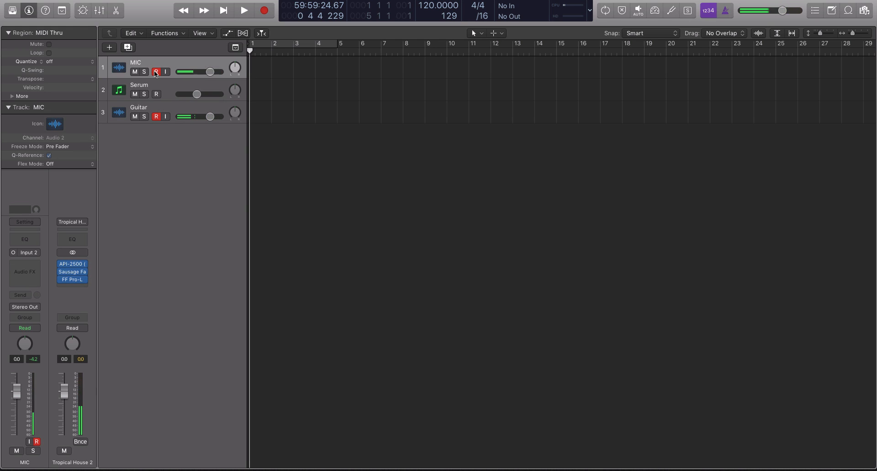
pyautogui.click(179, 106)
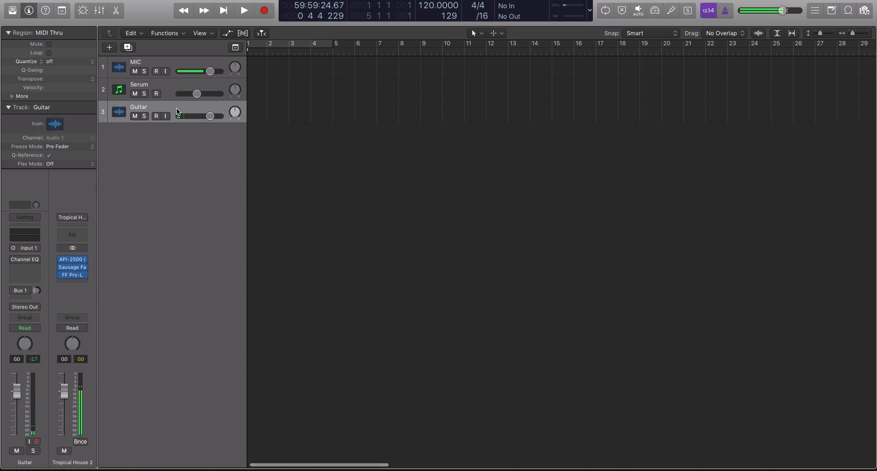
# - Turn on the Guitar channel's Bus 1 send and open Eos 2 on Aux 1
pyautogui.click(13, 291)
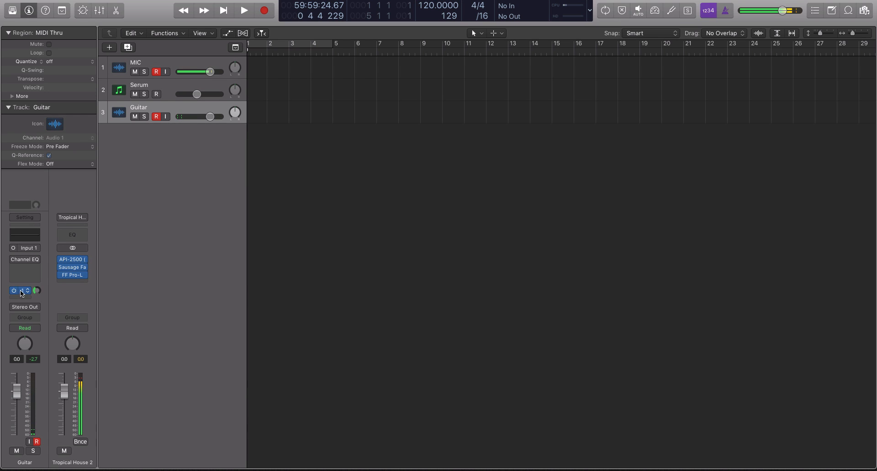
pyautogui.click(21, 290)
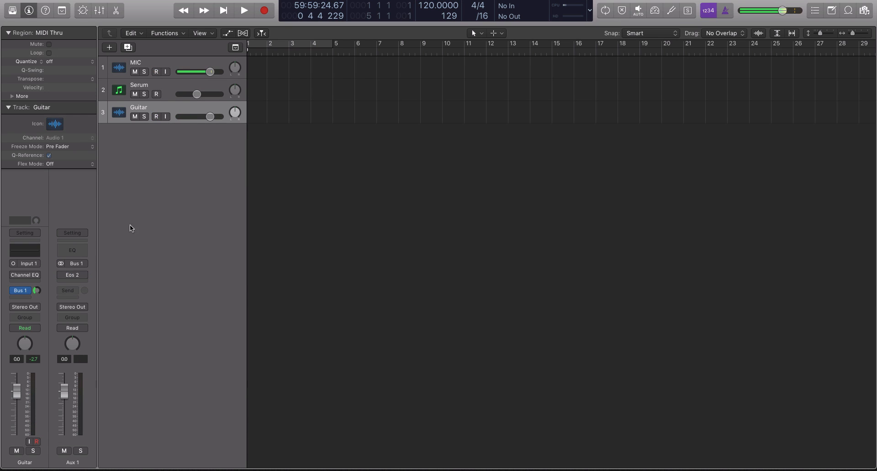
pyautogui.click(77, 273)
pyautogui.moveTo(305, 98); pyautogui.dragTo(437, 112)
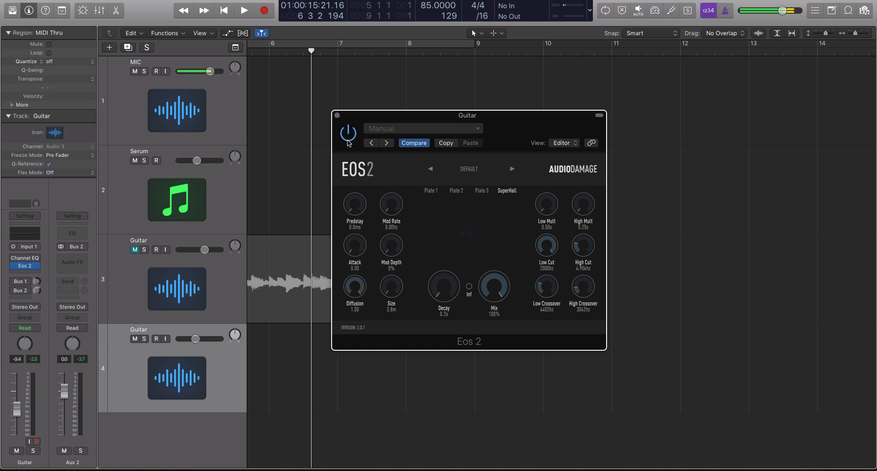
# - Bypass the Eos 2 insert on the lower Guitar track and raise the track volume to -4.5 dB
pyautogui.click(348, 141)
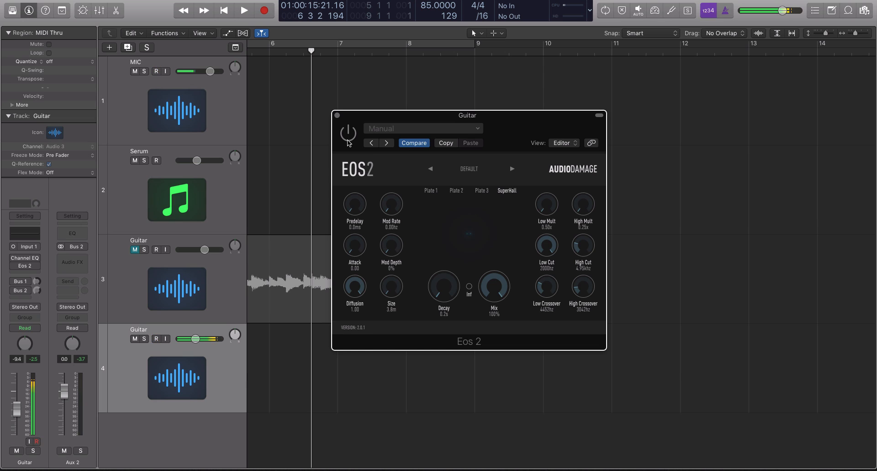
pyautogui.moveTo(206, 339); pyautogui.dragTo(211, 339)
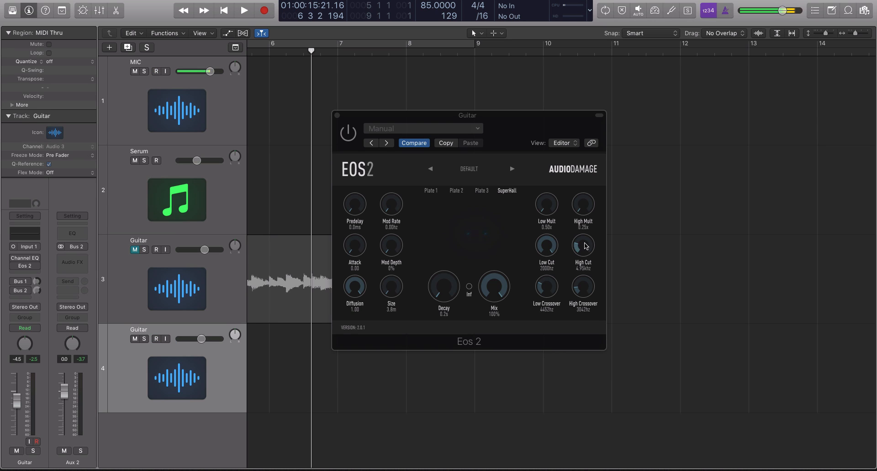
# - Set Low Crossover to 50 Hz, High Crossover to 500 Hz, Low Cut to 20 Hz and High Cut to 0.20 kHz, and re-enable Eos 2
pyautogui.click(544, 333)
pyautogui.moveTo(546, 304); pyautogui.dragTo(547, 334)
pyautogui.moveTo(578, 294); pyautogui.dragTo(579, 322)
pyautogui.moveTo(551, 242); pyautogui.dragTo(566, 359)
pyautogui.moveTo(584, 245); pyautogui.dragTo(586, 289)
pyautogui.click(348, 134)
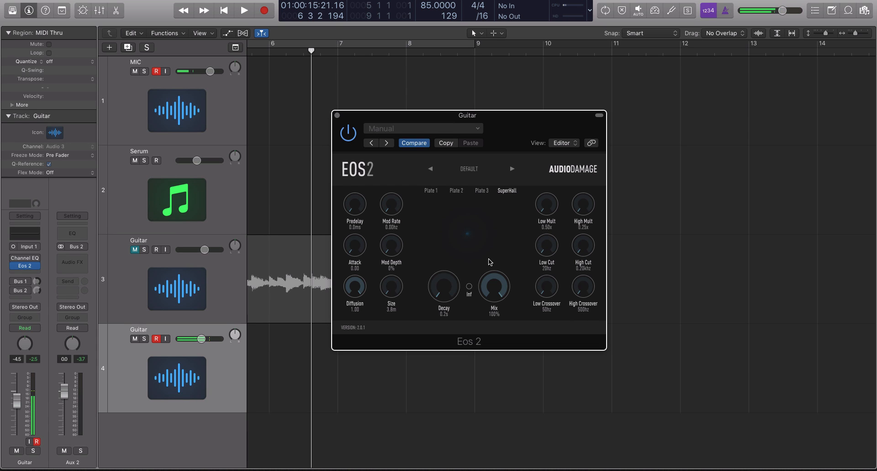
# - Disarm and re-arm MIC, and set Low Cut to 725 Hz, High Cut to 3.11 kHz, Low Crossover to 9413 Hz and High Crossover to 5910 Hz
pyautogui.click(156, 71)
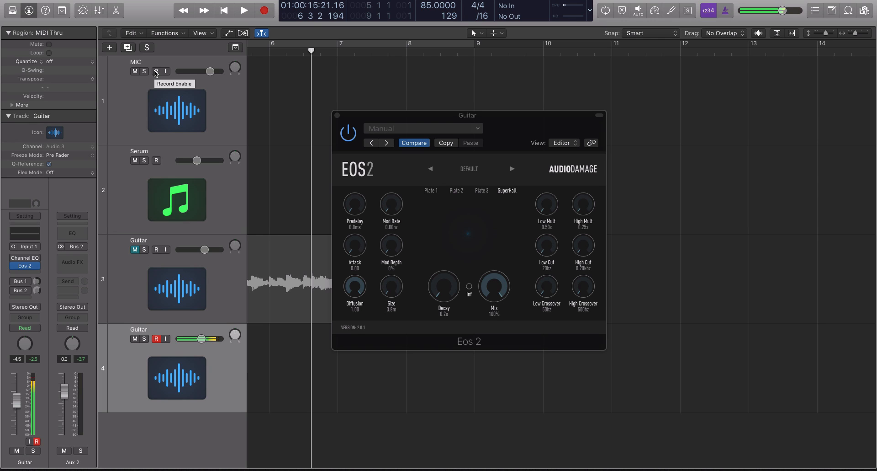
pyautogui.click(156, 71)
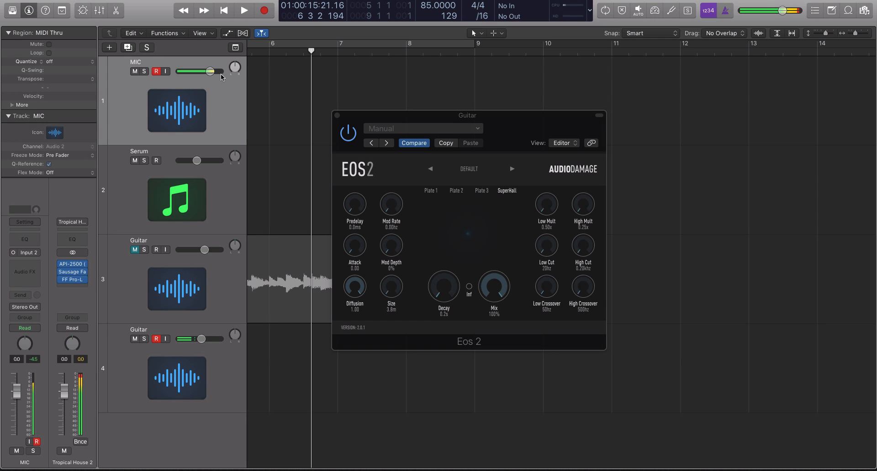
pyautogui.moveTo(556, 244); pyautogui.dragTo(584, 206)
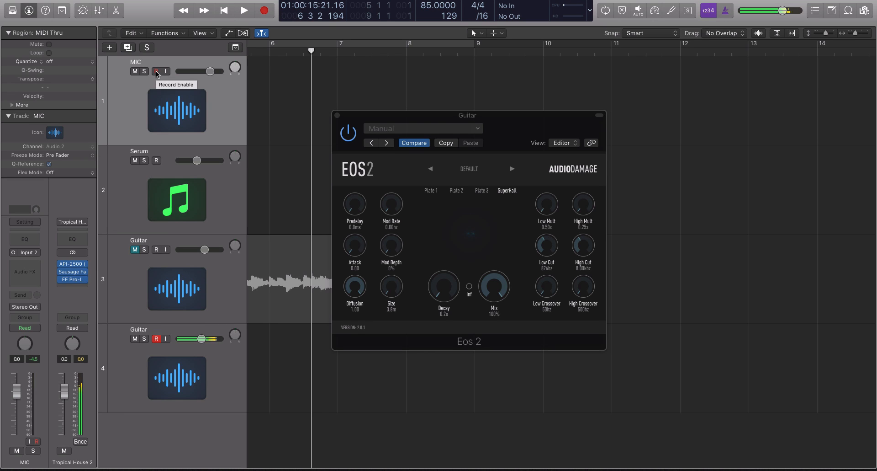
pyautogui.moveTo(546, 244)
pyautogui.mouseDown()
pyautogui.moveTo(583, 280)
pyautogui.moveTo(540, 255)
pyautogui.mouseUp()
pyautogui.moveTo(587, 288); pyautogui.dragTo(581, 242)
pyautogui.moveTo(547, 285); pyautogui.dragTo(547, 241)
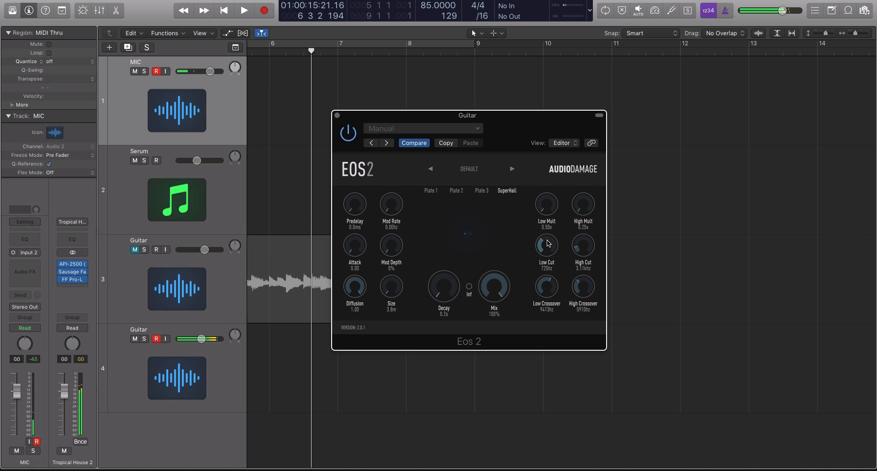
# - Set the reverb's High Mult to 0.51x and Low Mult to 1.66x
pyautogui.moveTo(582, 203); pyautogui.dragTo(547, 146)
pyautogui.moveTo(550, 200); pyautogui.dragTo(544, 151)
pyautogui.moveTo(570, 202); pyautogui.dragTo(564, 147)
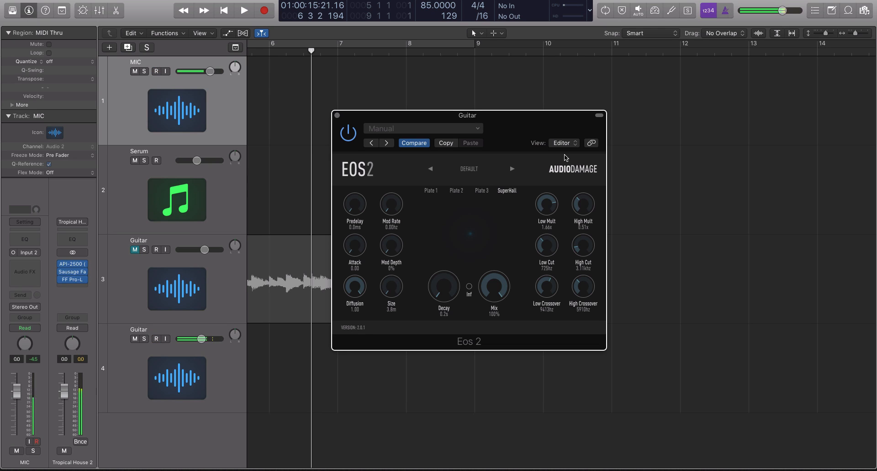
# - Set Low Cut to 636 Hz and Low Mult to 1.18x, try longer and infinite decay, and set Decay to 1.6 s
pyautogui.moveTo(449, 292); pyautogui.dragTo(443, 252)
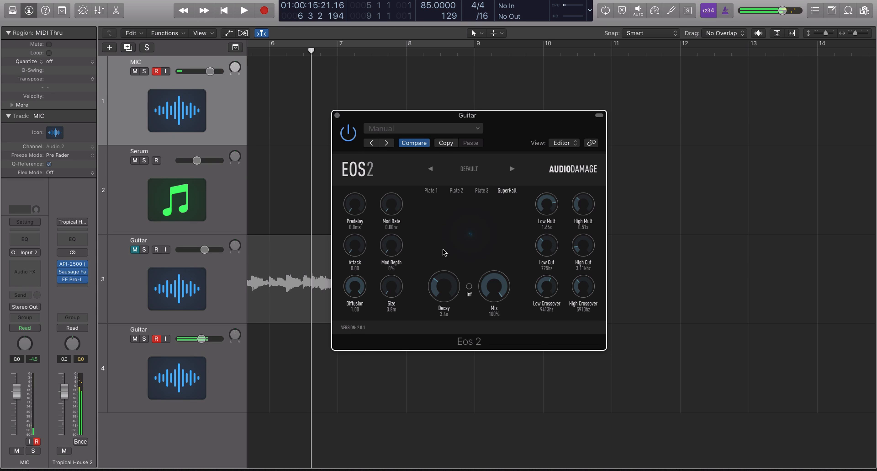
pyautogui.moveTo(545, 244)
pyautogui.mouseDown()
pyautogui.moveTo(548, 209)
pyautogui.moveTo(550, 231)
pyautogui.mouseUp()
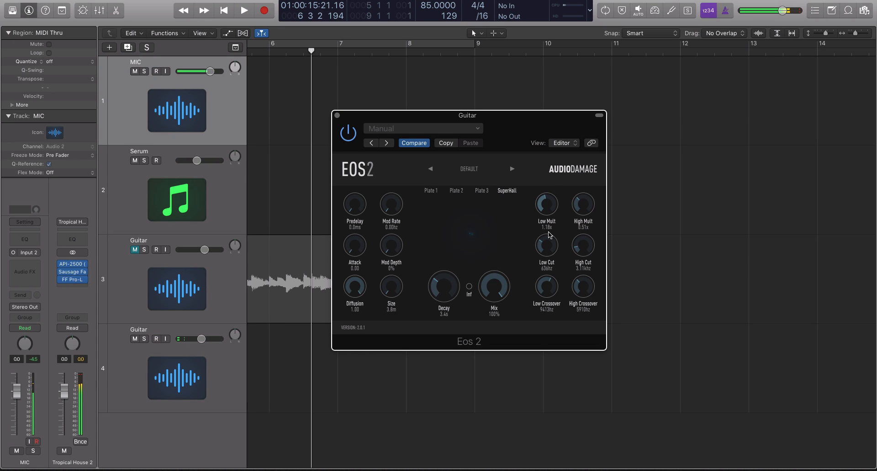
pyautogui.click(468, 287)
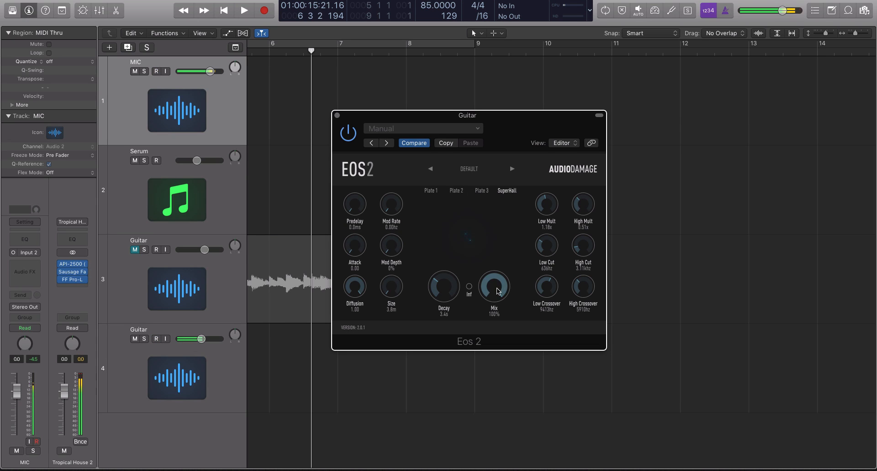
pyautogui.moveTo(452, 289); pyautogui.dragTo(450, 310)
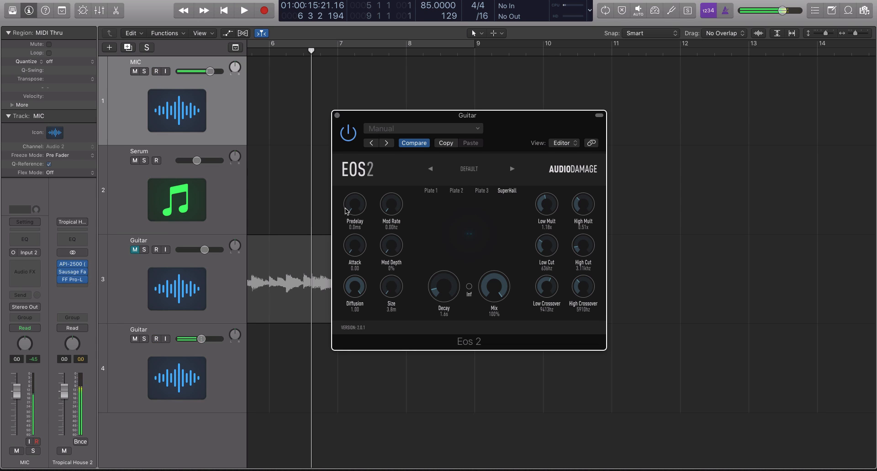
# - Try Mod Rate up to 5.00 Hz and Mod Depth up to 100%, and settle on 1.32 Hz and 20%
pyautogui.moveTo(395, 205); pyautogui.dragTo(392, 84)
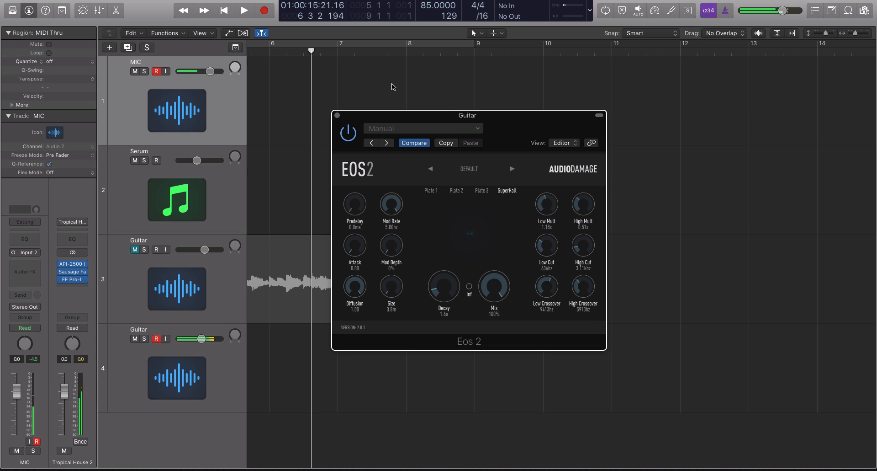
pyautogui.moveTo(385, 247); pyautogui.dragTo(380, 159)
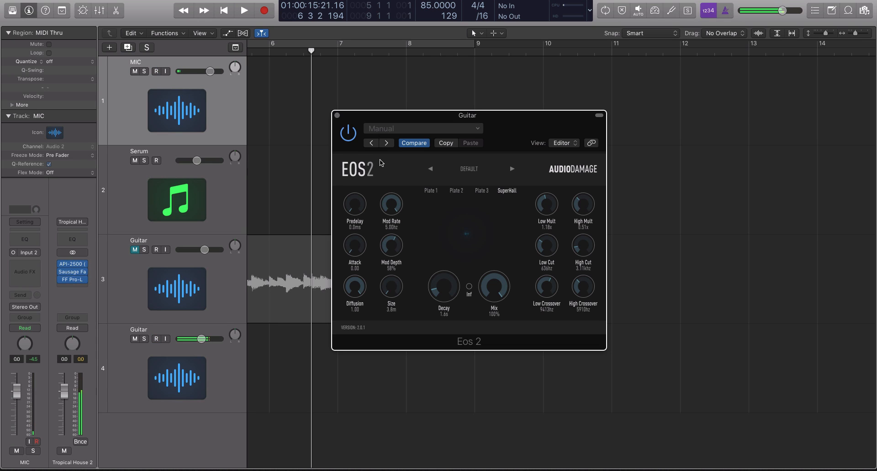
pyautogui.moveTo(397, 277); pyautogui.dragTo(397, 278)
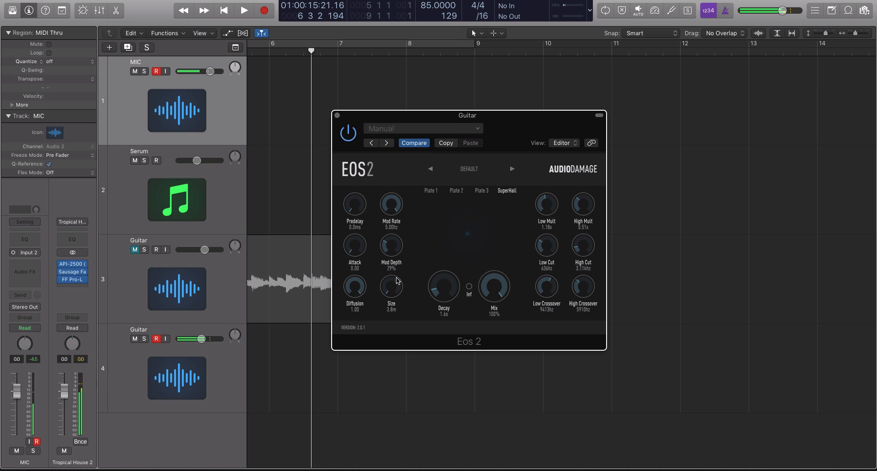
pyautogui.moveTo(388, 251); pyautogui.dragTo(386, 131)
pyautogui.moveTo(387, 195); pyautogui.dragTo(399, 287)
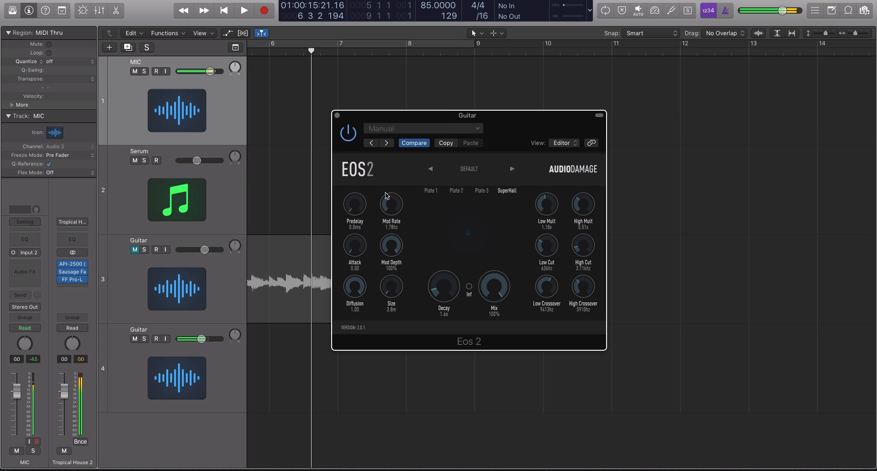
pyautogui.moveTo(386, 208); pyautogui.dragTo(392, 220)
pyautogui.moveTo(396, 242); pyautogui.dragTo(398, 249)
pyautogui.moveTo(398, 210); pyautogui.dragTo(398, 203)
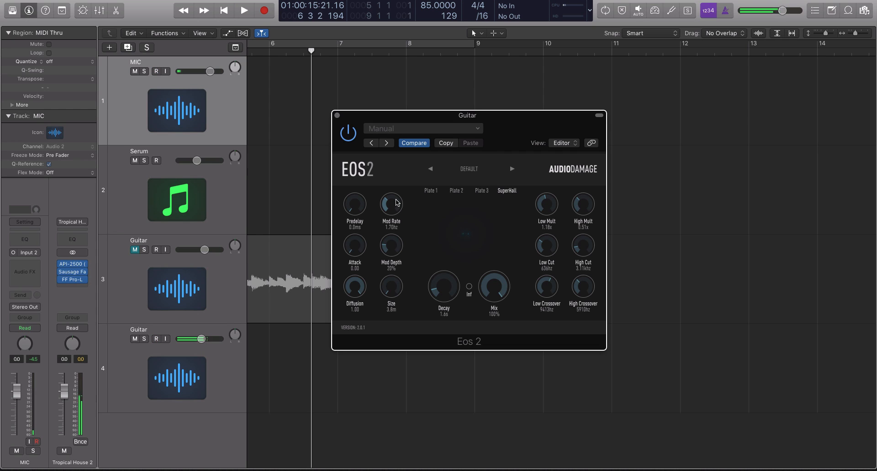
pyautogui.moveTo(397, 202); pyautogui.dragTo(385, 206)
# - Set the reverb's Decay to 3.0 s and Mix to 46%
pyautogui.moveTo(498, 287); pyautogui.dragTo(501, 335)
pyautogui.moveTo(442, 293); pyautogui.dragTo(440, 278)
pyautogui.moveTo(494, 293); pyautogui.dragTo(494, 300)
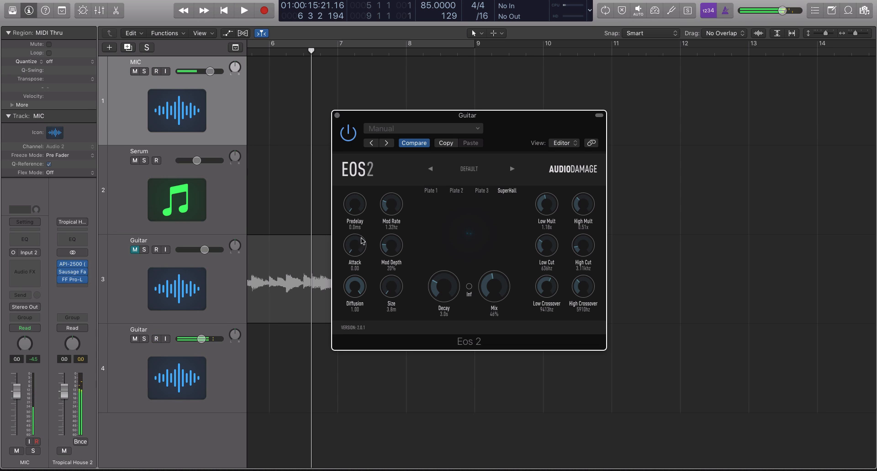
# - Try Attack at 1.00, and set Mod Rate to 0.62 Hz, Mod Depth to 8%, Attack to 0.38 and Diffusion to 0.23
pyautogui.moveTo(355, 247); pyautogui.dragTo(347, 185)
pyautogui.moveTo(386, 205); pyautogui.dragTo(358, 158)
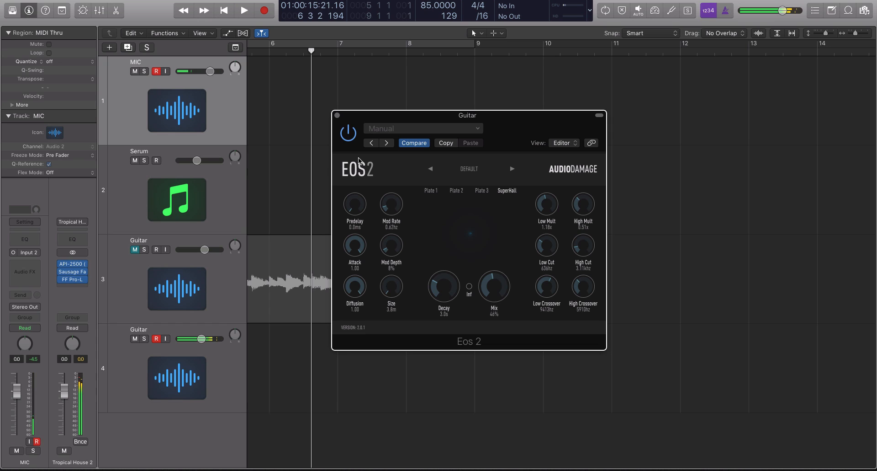
pyautogui.moveTo(355, 244); pyautogui.dragTo(353, 371)
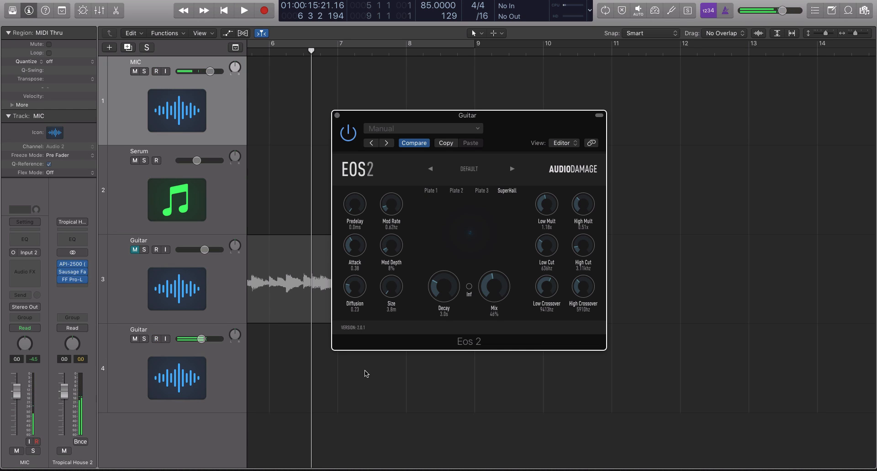
# - Shorten the Decay, raise Low Mult and High Cut, and lower Low Cut on the Guitar's Eos 2
pyautogui.moveTo(444, 293); pyautogui.dragTo(444, 302)
pyautogui.moveTo(550, 207); pyautogui.dragTo(553, 197)
pyautogui.moveTo(590, 239); pyautogui.dragTo(591, 185)
pyautogui.moveTo(555, 247); pyautogui.dragTo(555, 288)
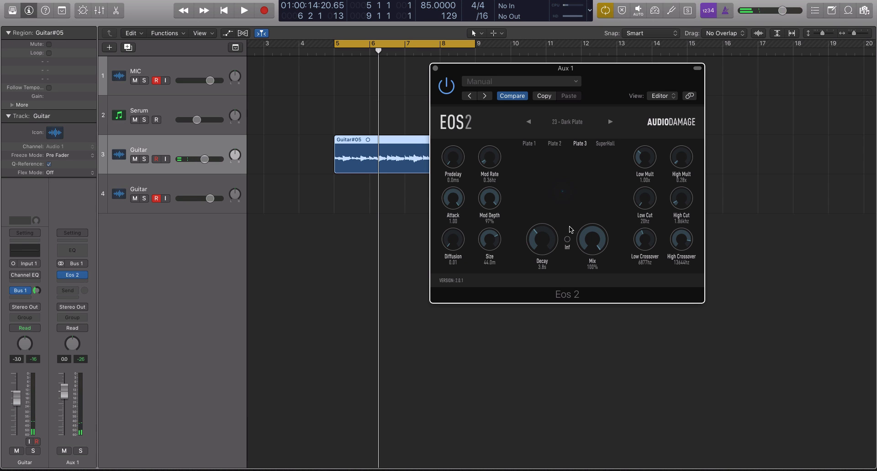
# - Play the Guitar loop, adjust its Bus 1 send level, set Aux 1's reverb Mix to 86% and select the Plate 2 algorithm
pyautogui.press('space')
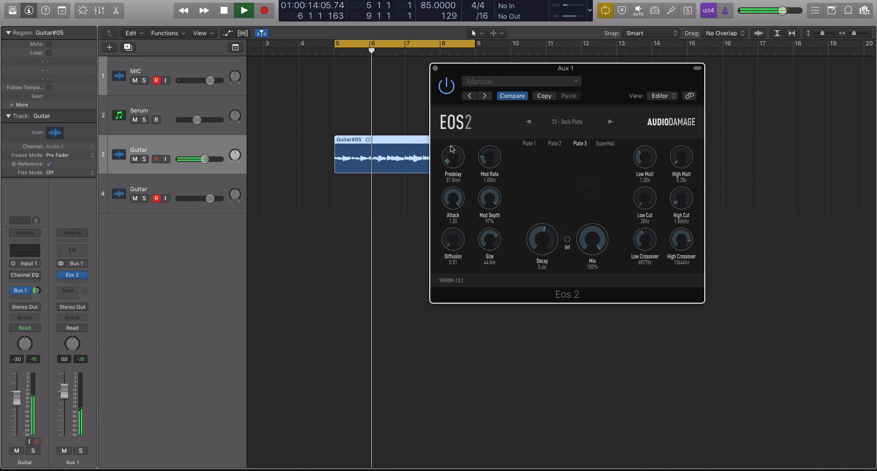
pyautogui.click(37, 291)
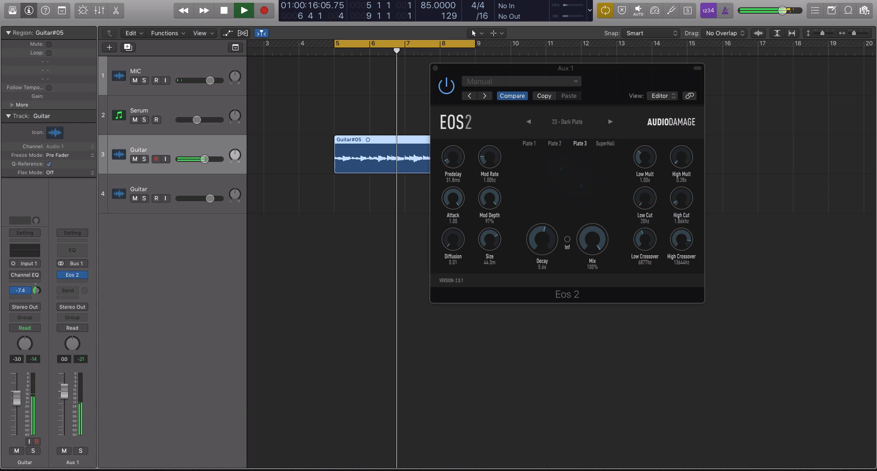
pyautogui.moveTo(593, 237); pyautogui.dragTo(593, 247)
pyautogui.moveTo(37, 291); pyautogui.dragTo(37, 297)
pyautogui.click(555, 143)
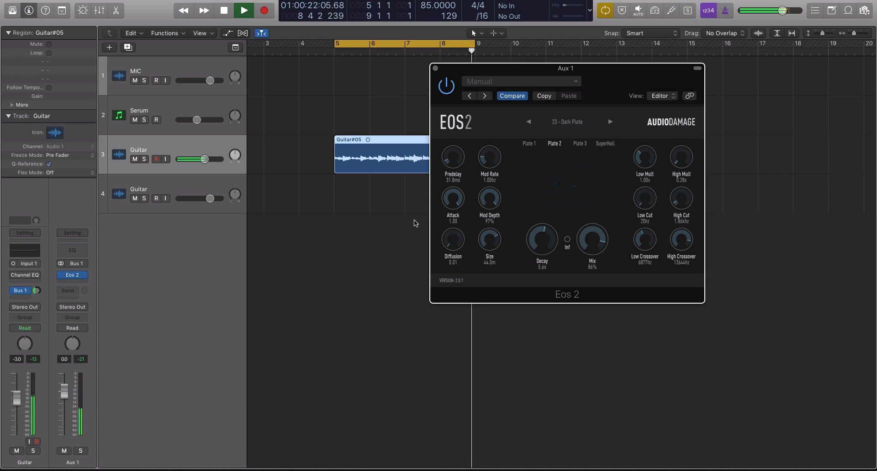
# - Solo Aux 1 briefly to audition the guitar reverb return, unsolo it and stop playback
pyautogui.scroll(5, 369, 183)
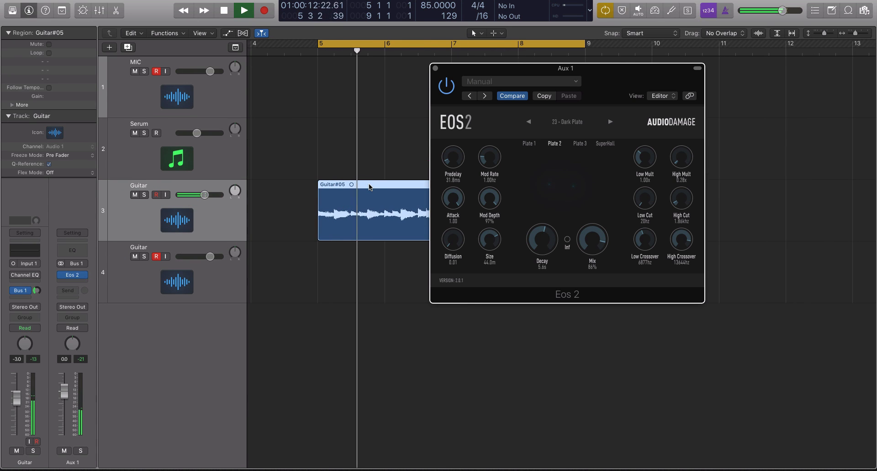
pyautogui.scroll(3, 395, 183)
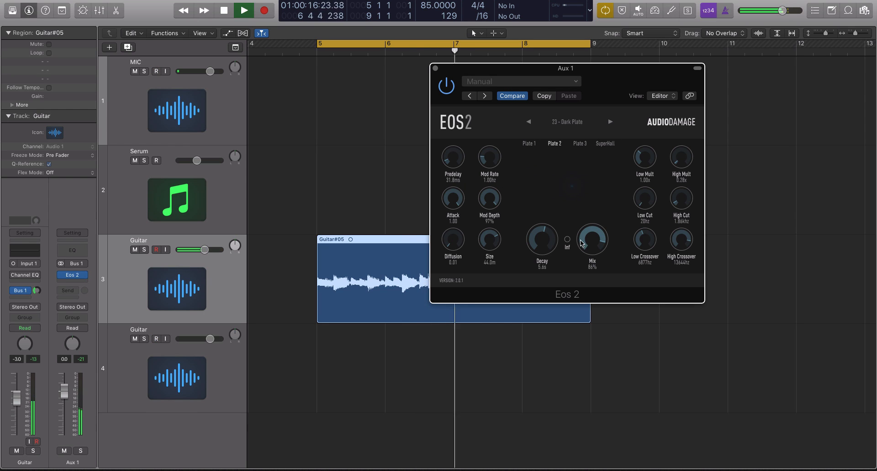
pyautogui.click(82, 451)
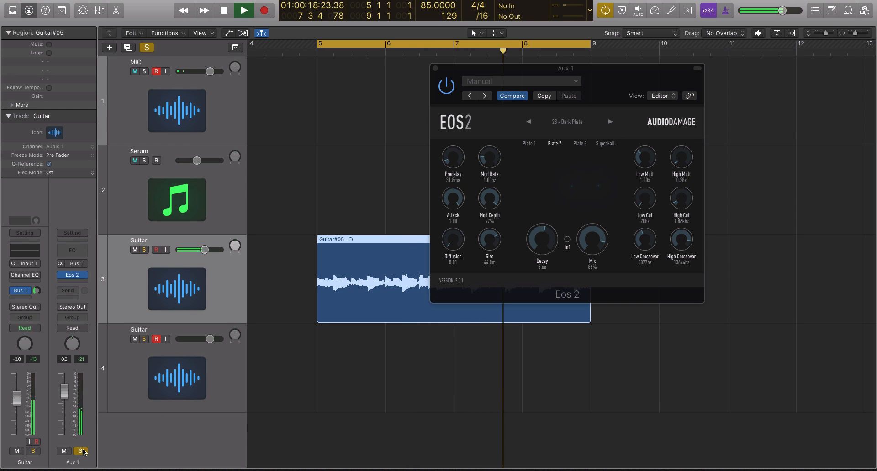
pyautogui.click(82, 451)
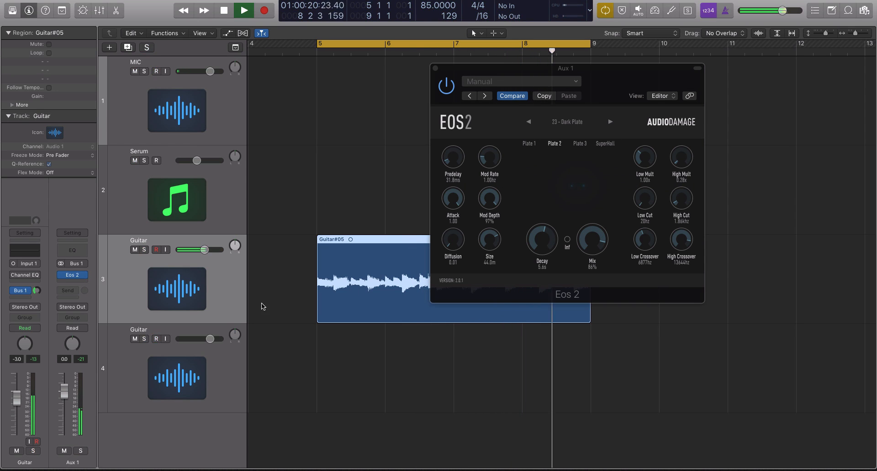
pyautogui.press('space')
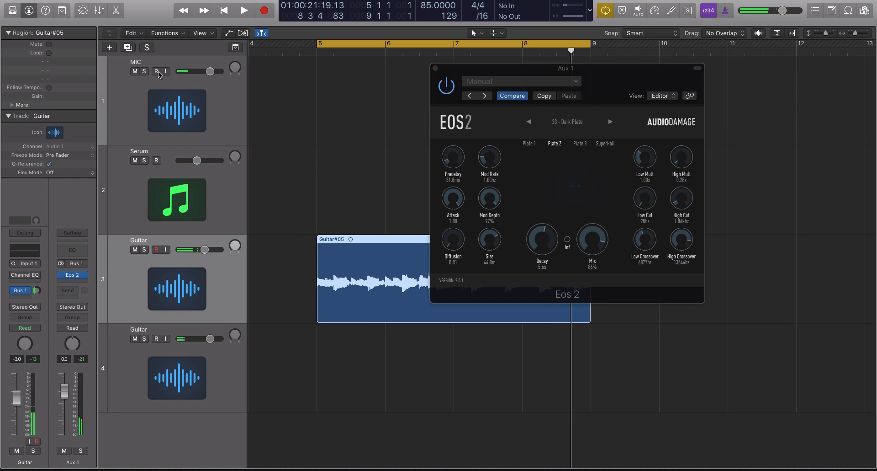
# - Play the Guitar loop, compare its sound with the Bus 1 reverb send bypassed and re-enabled, and stop playback
pyautogui.click(158, 73)
pyautogui.click(158, 72)
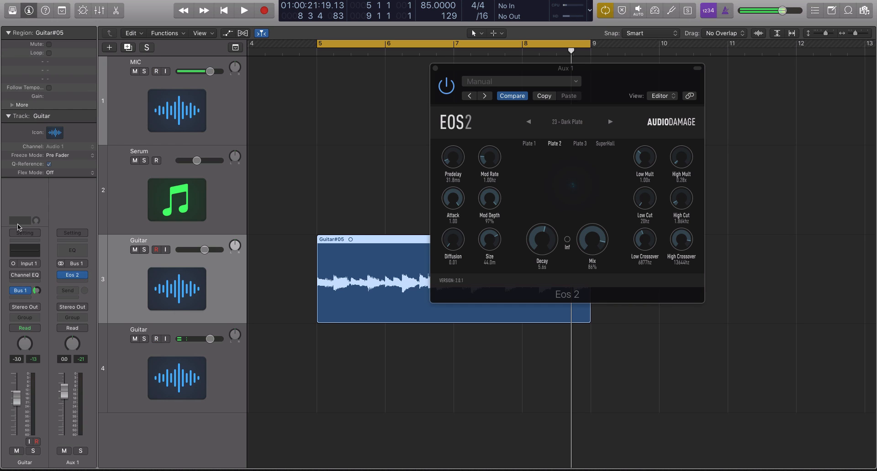
pyautogui.press('space')
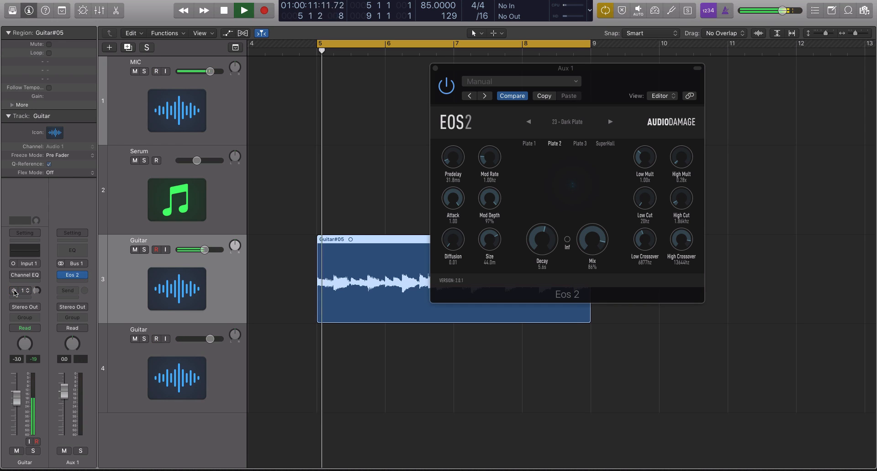
pyautogui.click(14, 291)
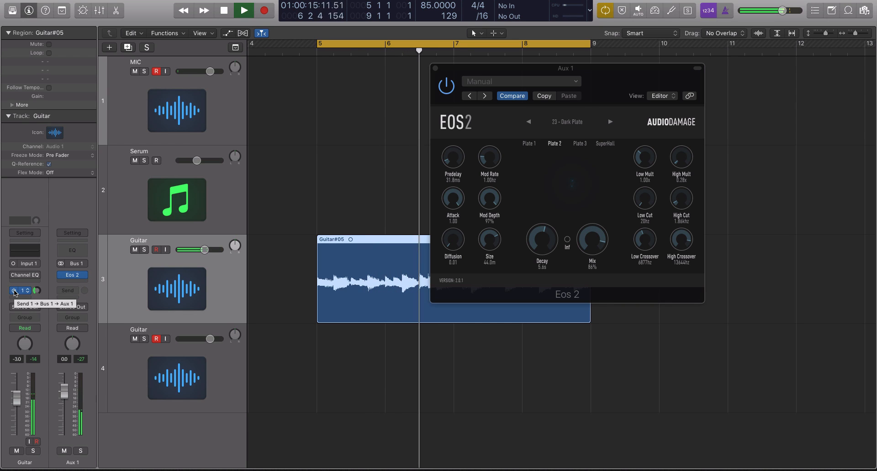
pyautogui.press('space')
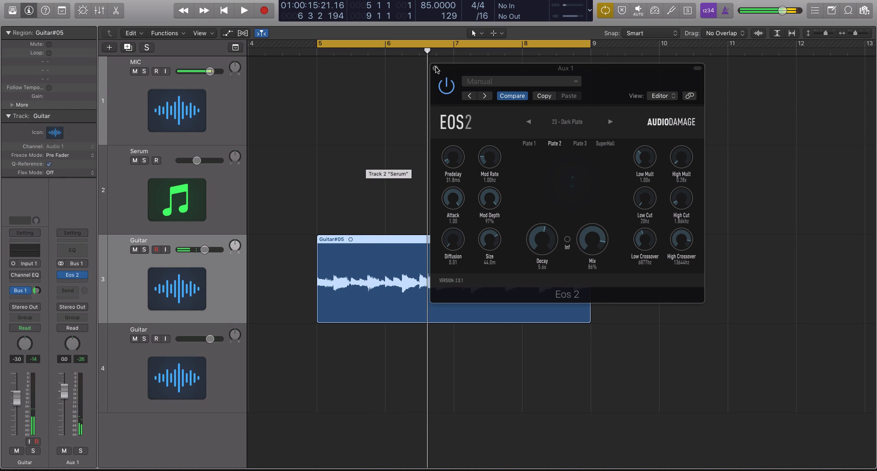
# - Mute the Guitar track holding the recorded loop, select the empty second Guitar track and close Aux 1's Eos 2
pyautogui.click(135, 250)
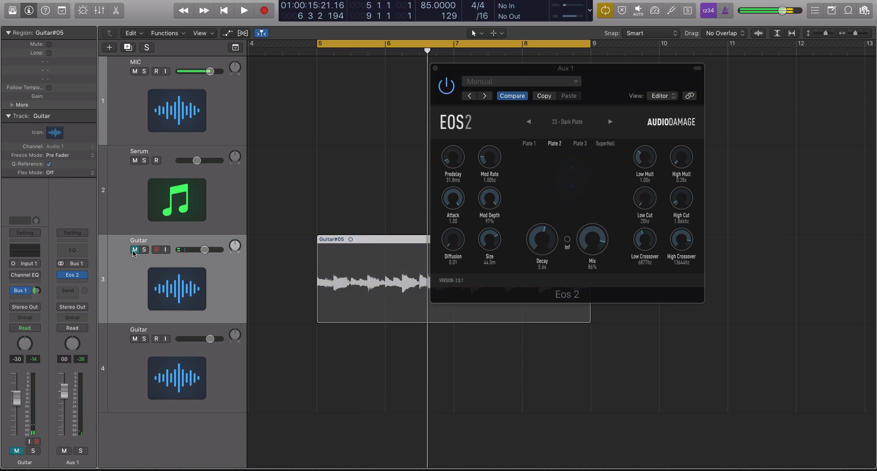
pyautogui.click(215, 361)
pyautogui.click(436, 68)
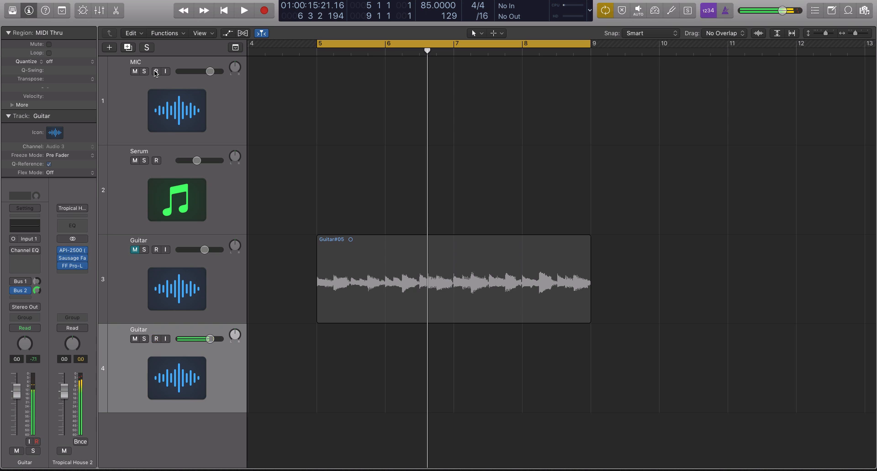
# - Open the Eos 2 reverb on Aux 2, fed by the second Guitar track's Bus 2 send
pyautogui.hscroll(5, 561, 253)
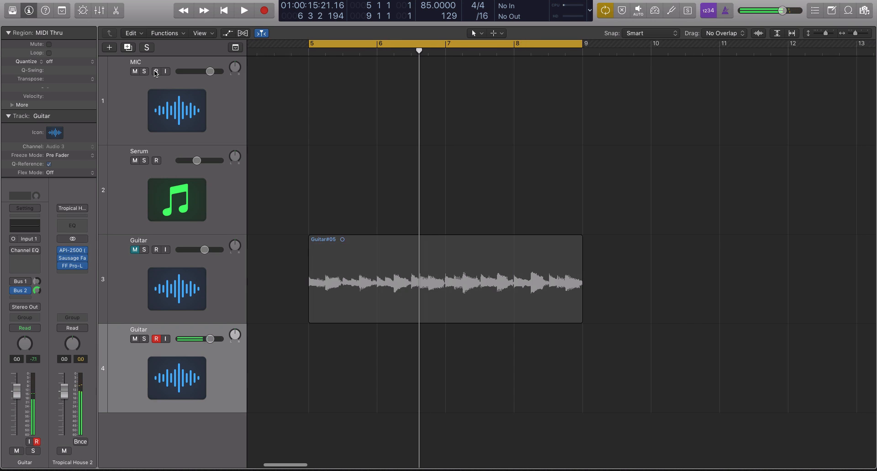
pyautogui.click(20, 290)
pyautogui.click(72, 266)
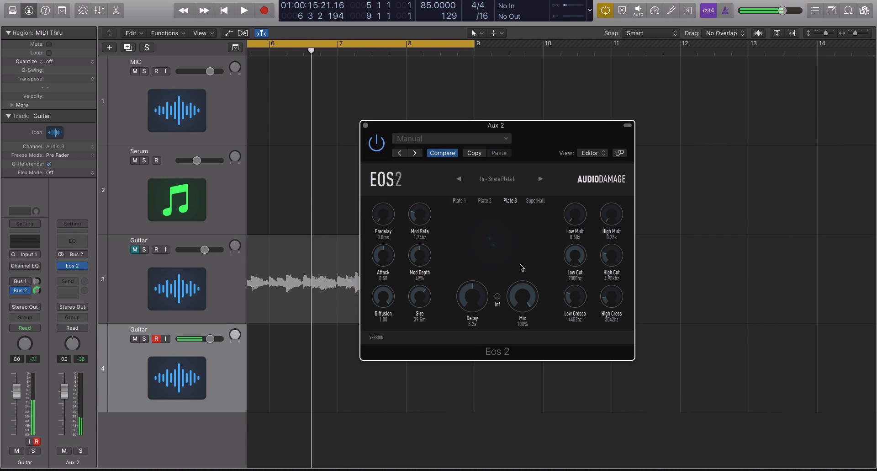
# - Select the SuperHall algorithm on Aux 2's reverb and set Size to 46.1 m, Attack to 0.17, Mod Rate to 2.03 Hz and Mod Depth to 56%
pyautogui.click(535, 200)
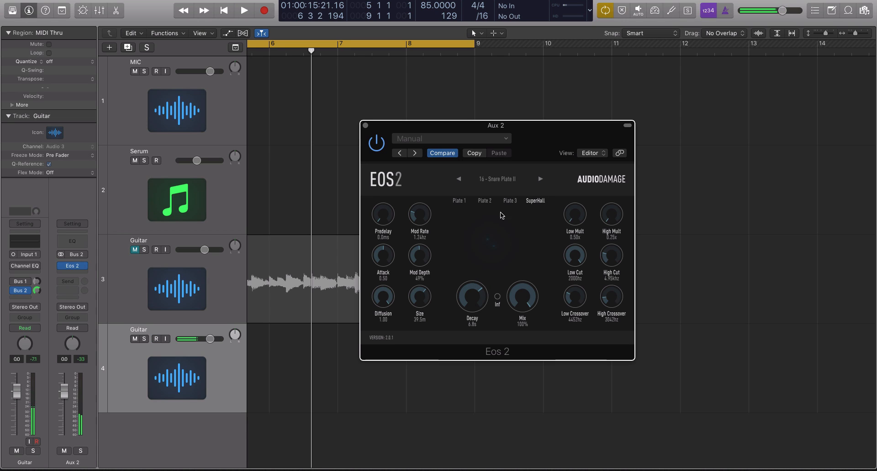
pyautogui.moveTo(413, 303); pyautogui.dragTo(413, 290)
pyautogui.moveTo(386, 260); pyautogui.dragTo(387, 294)
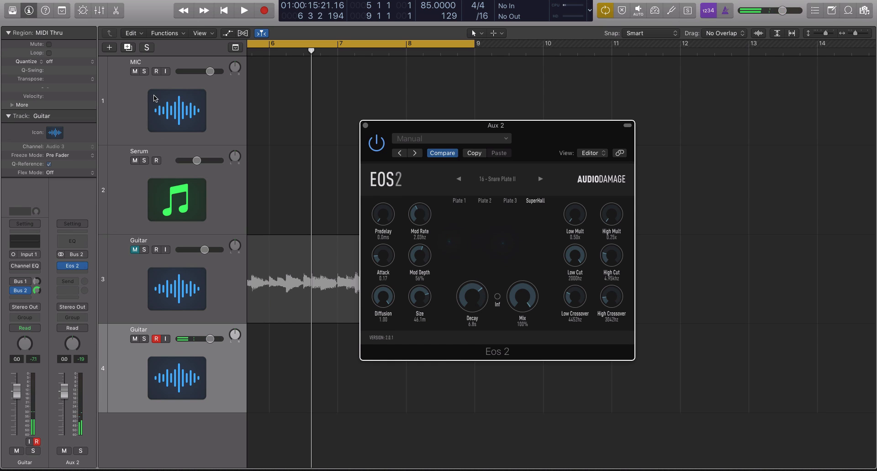
# - Select the MIC track and toggle its record-enable, leaving it armed
pyautogui.click(155, 73)
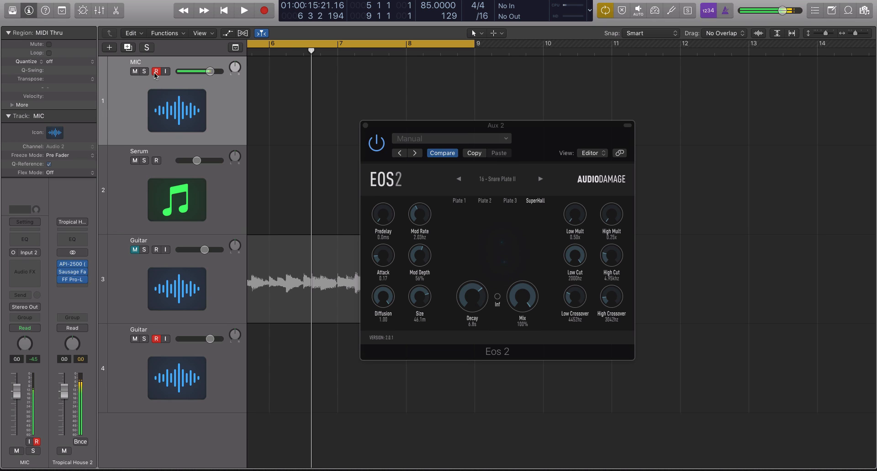
pyautogui.click(156, 72)
pyautogui.click(155, 72)
pyautogui.click(156, 72)
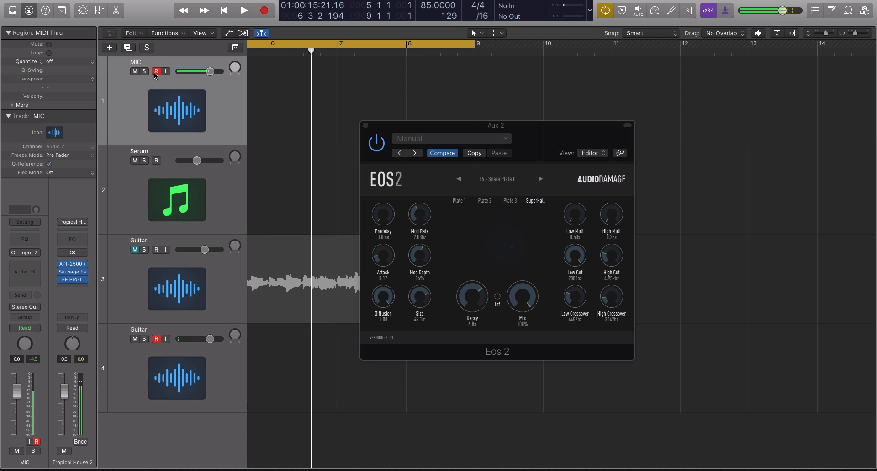